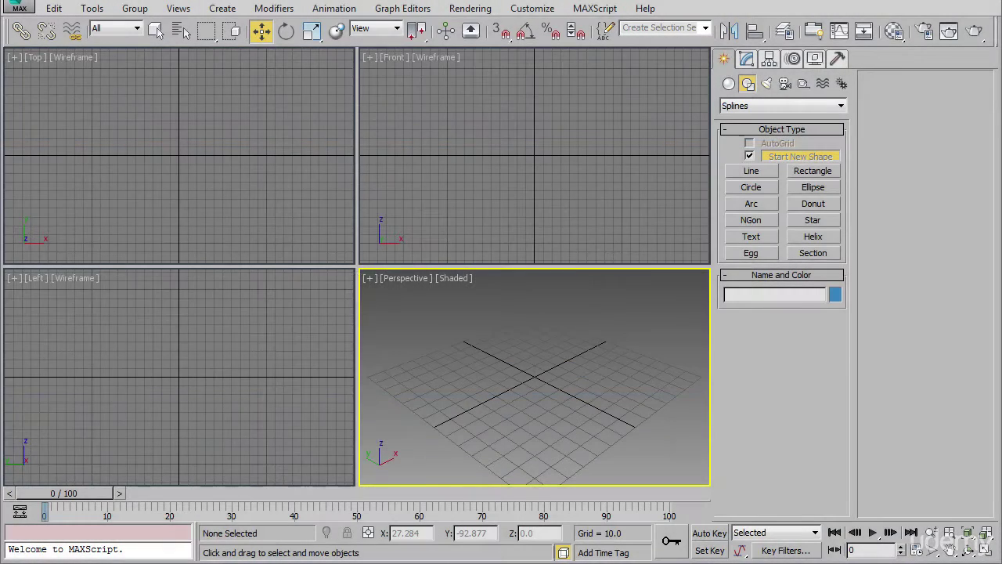
Maximize the Top view and draw a donut of two concentric circles at its centre.
{"action": "left_click", "coordinate": [285, 221]}
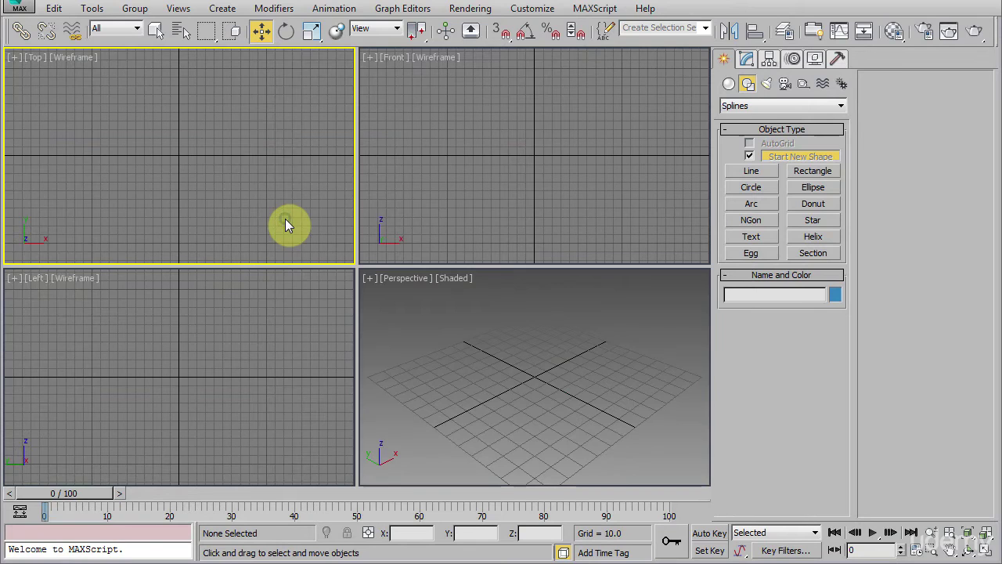
{"action": "key", "text": "alt+w"}
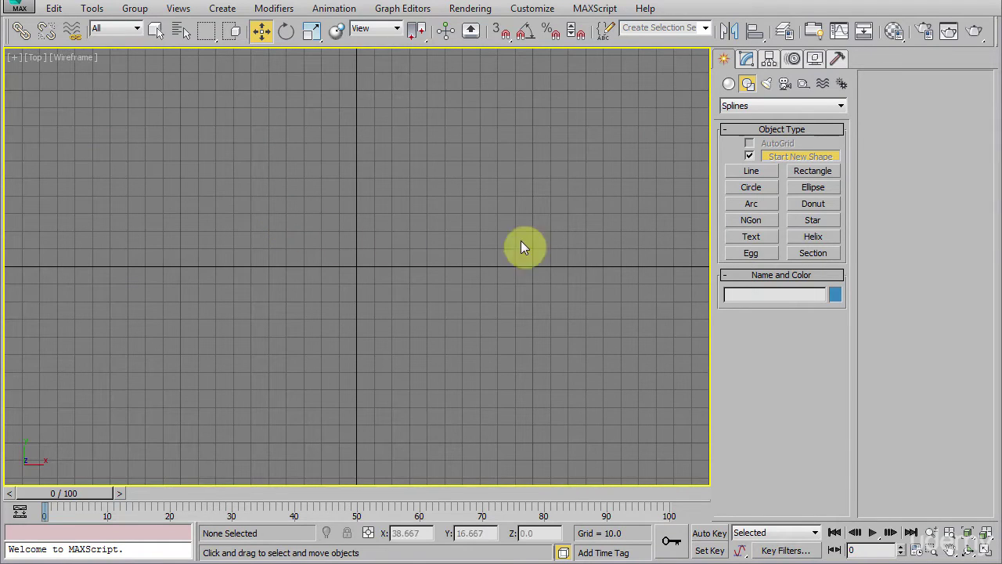
{"action": "left_click", "coordinate": [811, 202]}
{"action": "left_click_drag", "start_coordinate": [356, 266], "coordinate": [416, 361]}
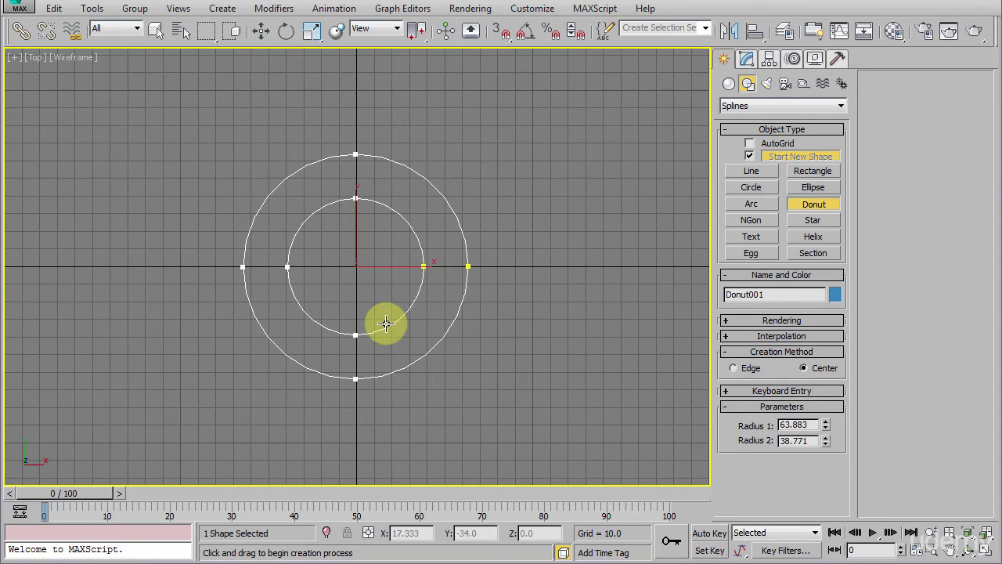
{"action": "left_click", "coordinate": [385, 324]}
Convert Donut001 to an Editable Spline.
{"action": "right_click", "coordinate": [493, 306]}
{"action": "right_click", "coordinate": [494, 304]}
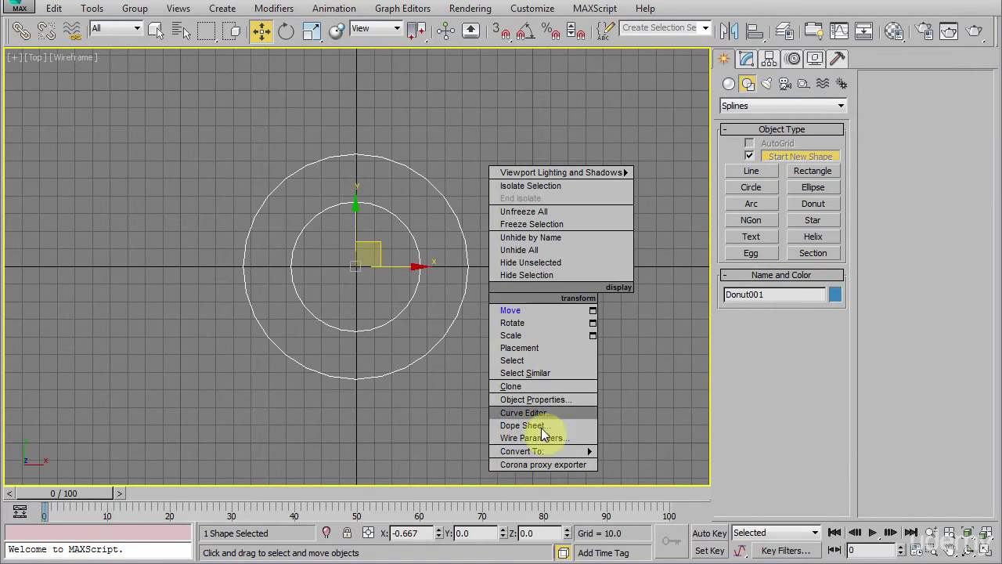
{"action": "mouse_move", "coordinate": [573, 450]}
{"action": "left_click", "coordinate": [629, 449]}
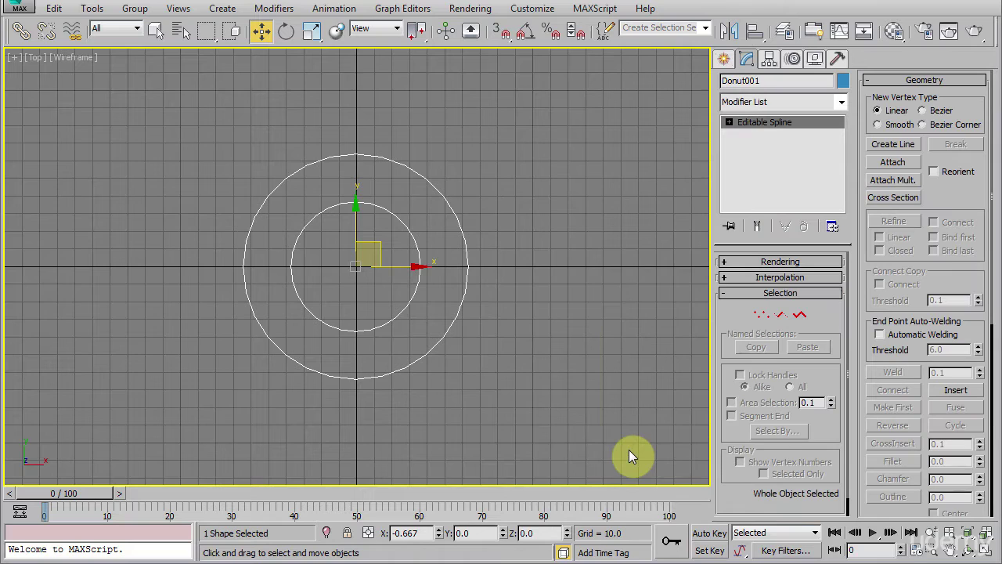
At Vertex level, select individual vertices on the outer and inner circles.
{"action": "left_click", "coordinate": [757, 316]}
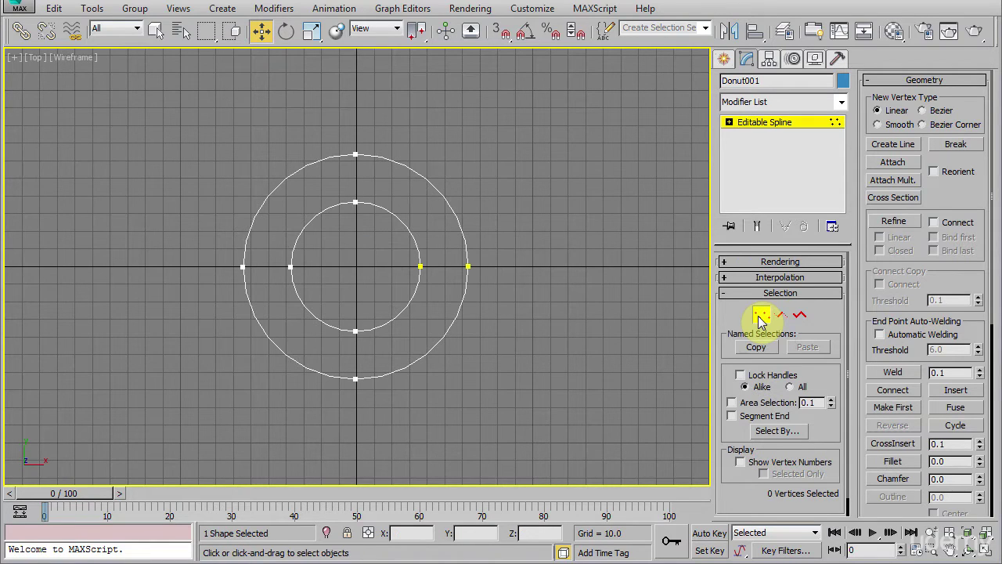
{"action": "left_click", "coordinate": [467, 267]}
{"action": "left_click", "coordinate": [421, 266]}
{"action": "left_click", "coordinate": [354, 333]}
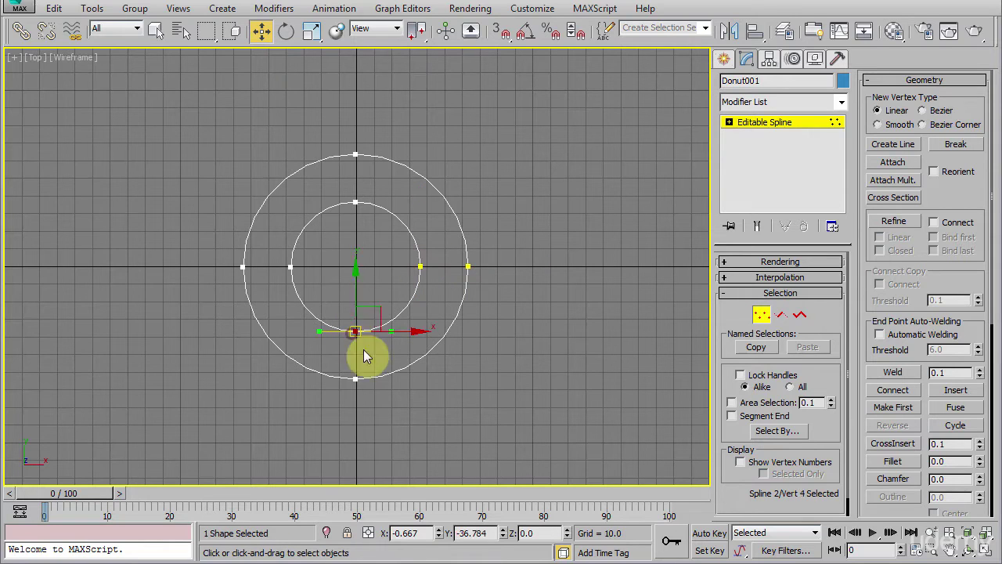
At Segment level, select segments on both circles, then clear the selection.
{"action": "left_click", "coordinate": [781, 314]}
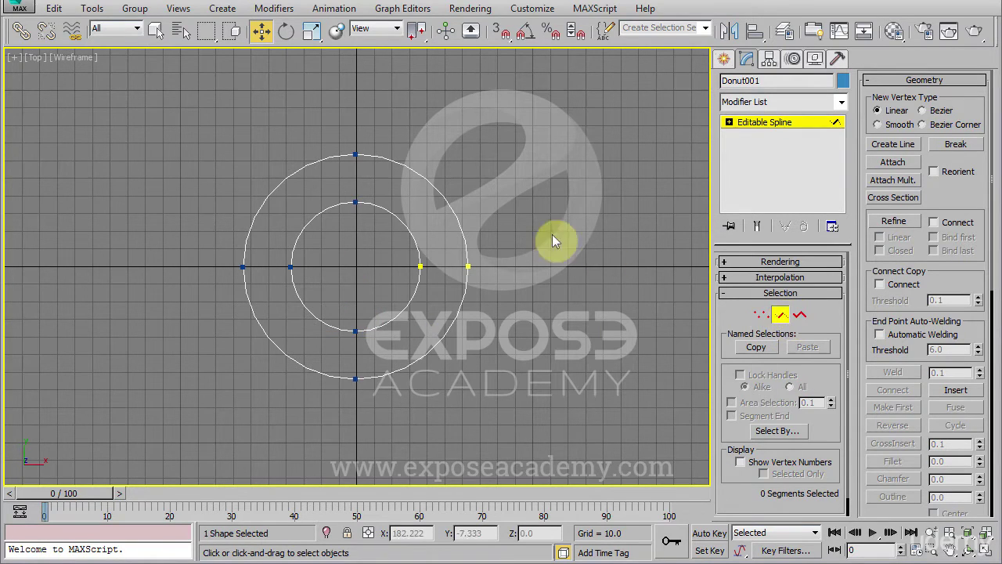
{"action": "left_click", "coordinate": [436, 194]}
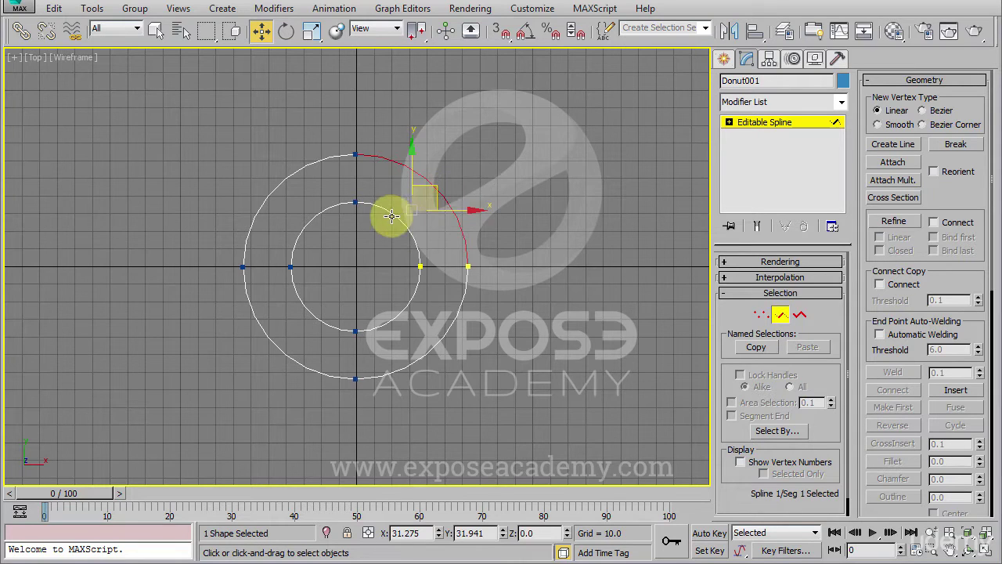
{"action": "left_click", "coordinate": [300, 228]}
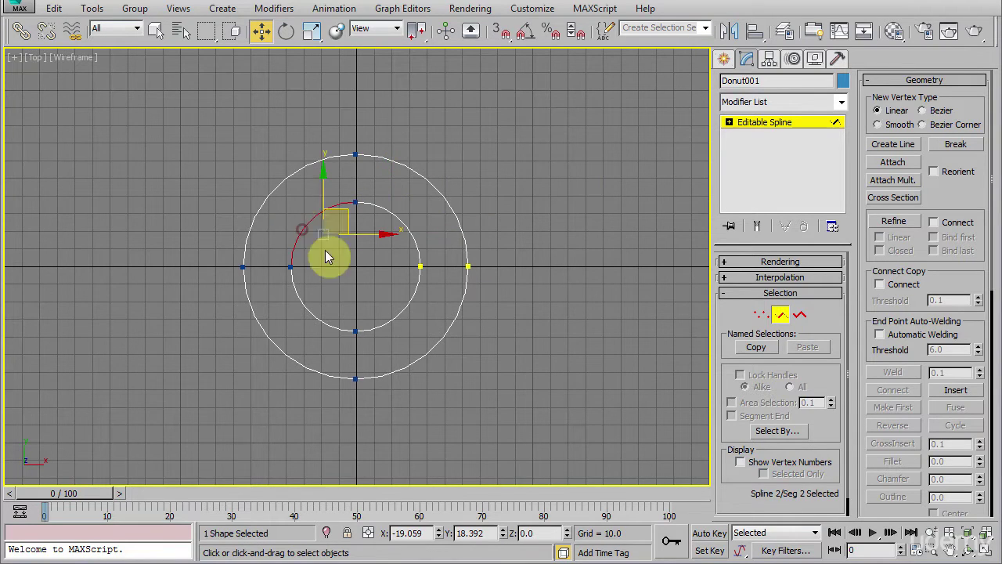
{"action": "left_click", "coordinate": [441, 353]}
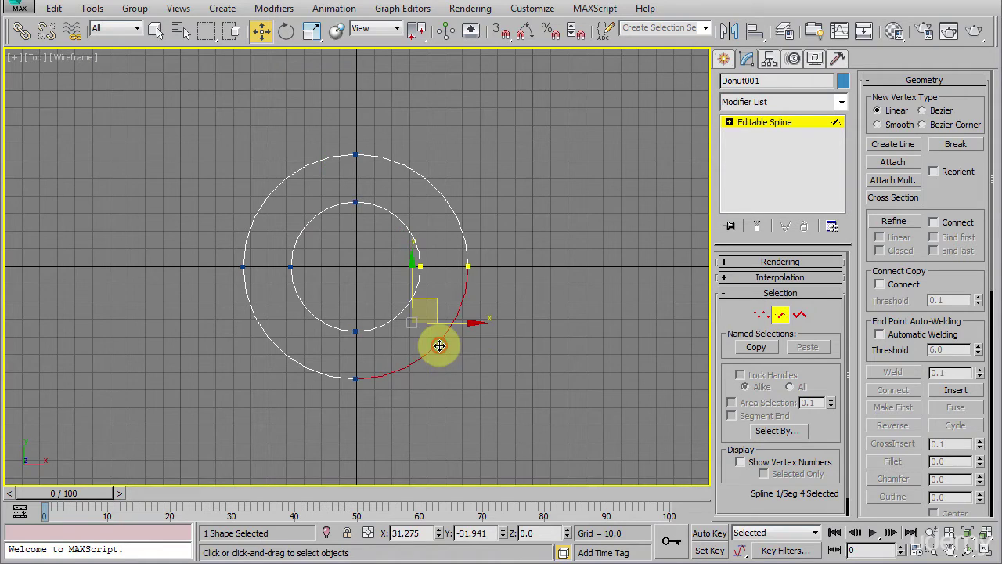
{"action": "left_click", "coordinate": [534, 364]}
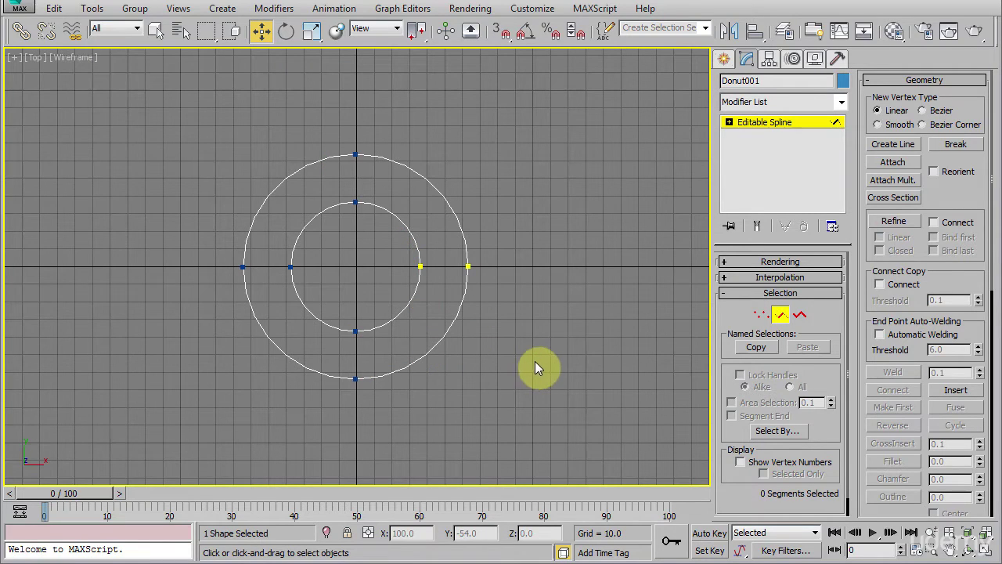
At Spline level, select the inner and outer circle splines, then return to Vertex level.
{"action": "left_click", "coordinate": [799, 314]}
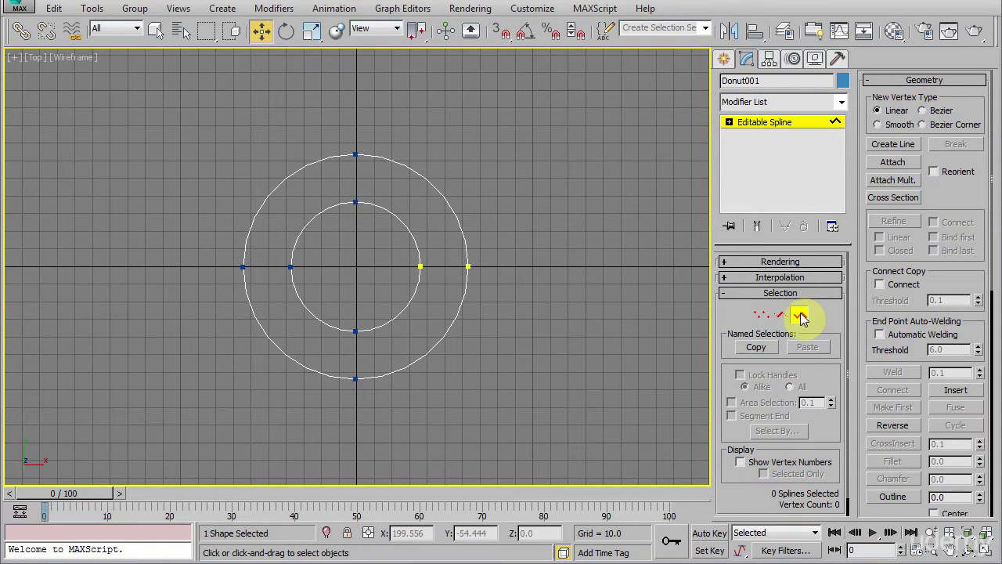
{"action": "left_click", "coordinate": [410, 233]}
{"action": "left_click", "coordinate": [452, 214]}
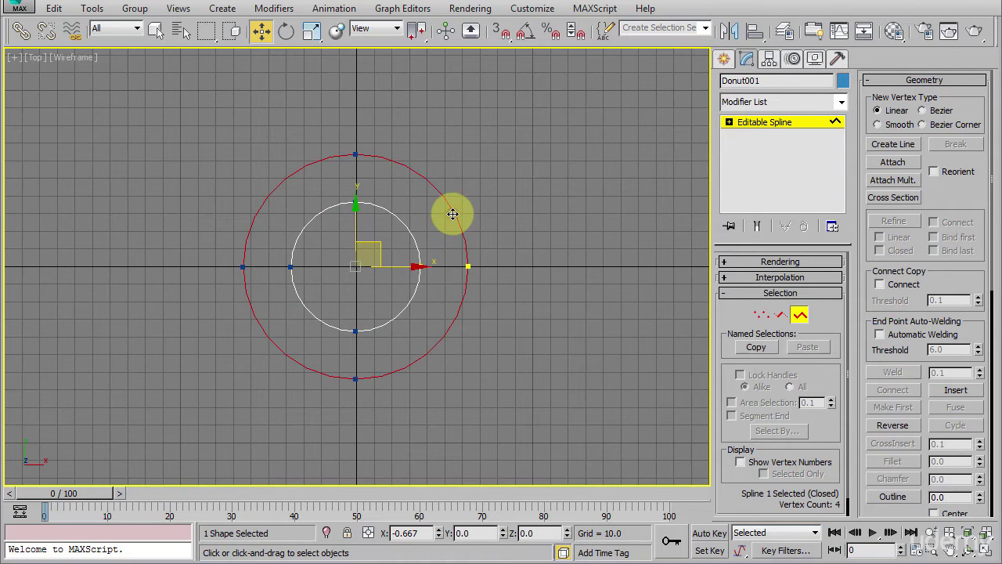
{"action": "left_click", "coordinate": [763, 316]}
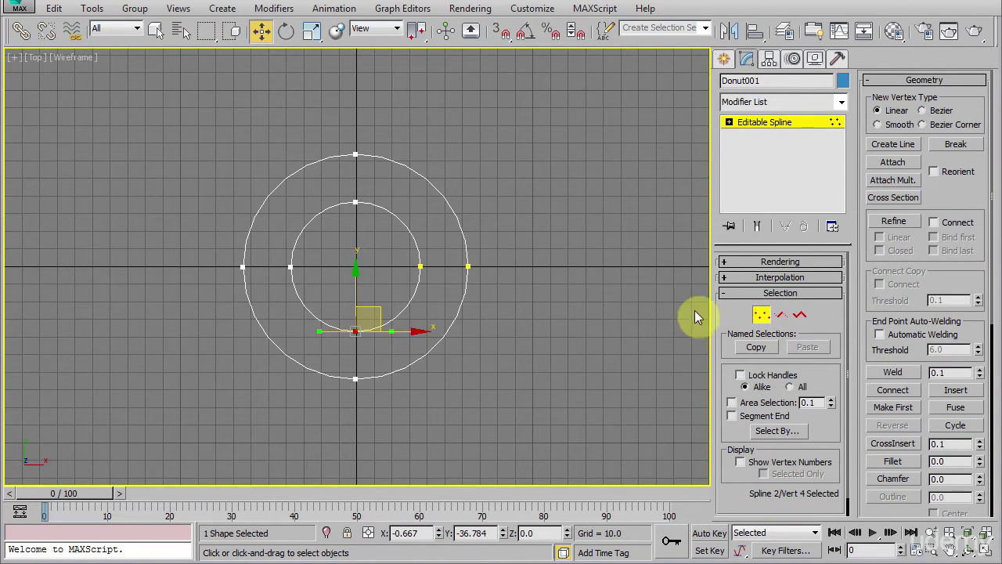
Refine the outer circle's upper-right arc with two new vertices, keeping its shape.
{"action": "scroll", "coordinate": [407, 293], "scroll_direction": "up", "scroll_amount": 3}
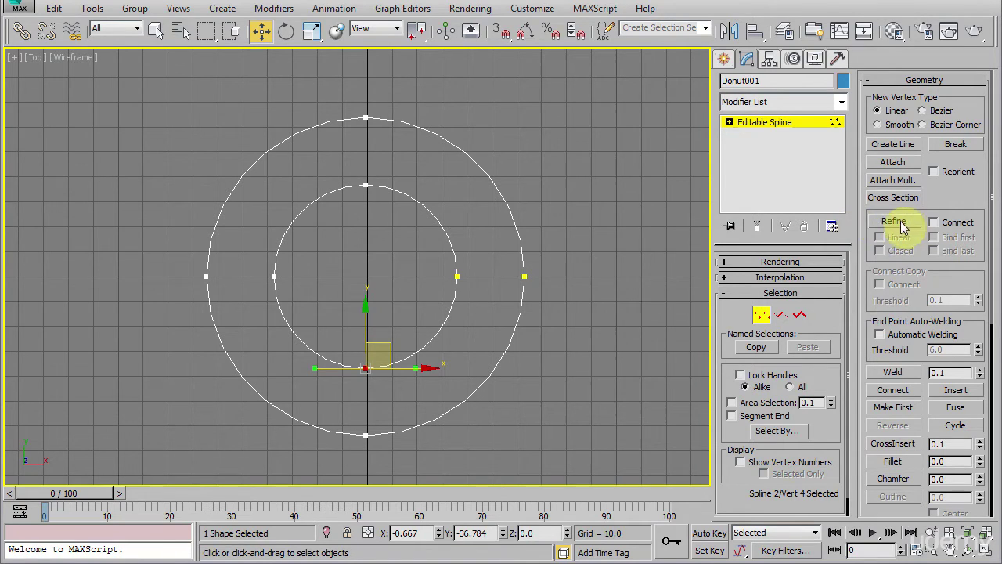
{"action": "right_click", "coordinate": [646, 221]}
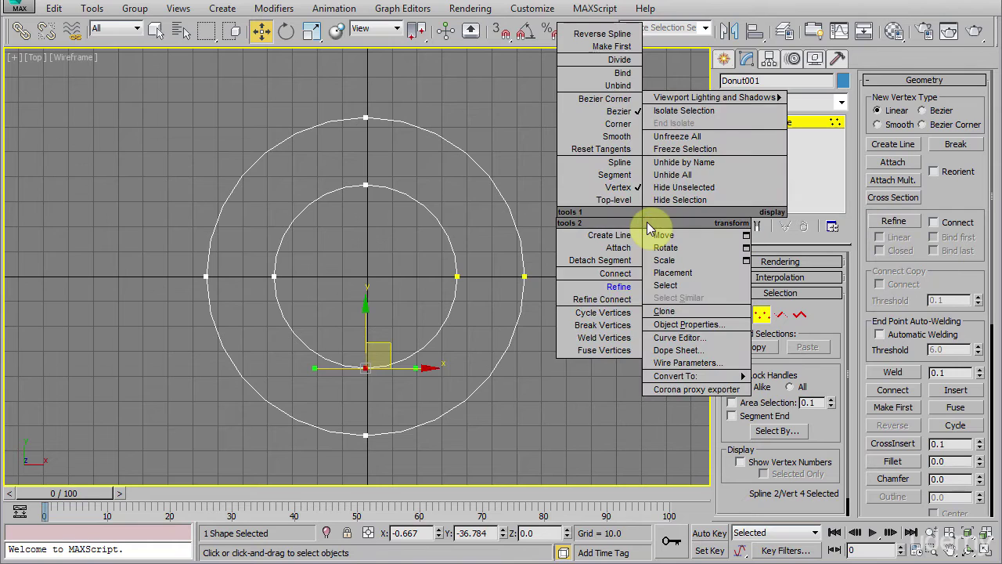
{"action": "left_click", "coordinate": [618, 286]}
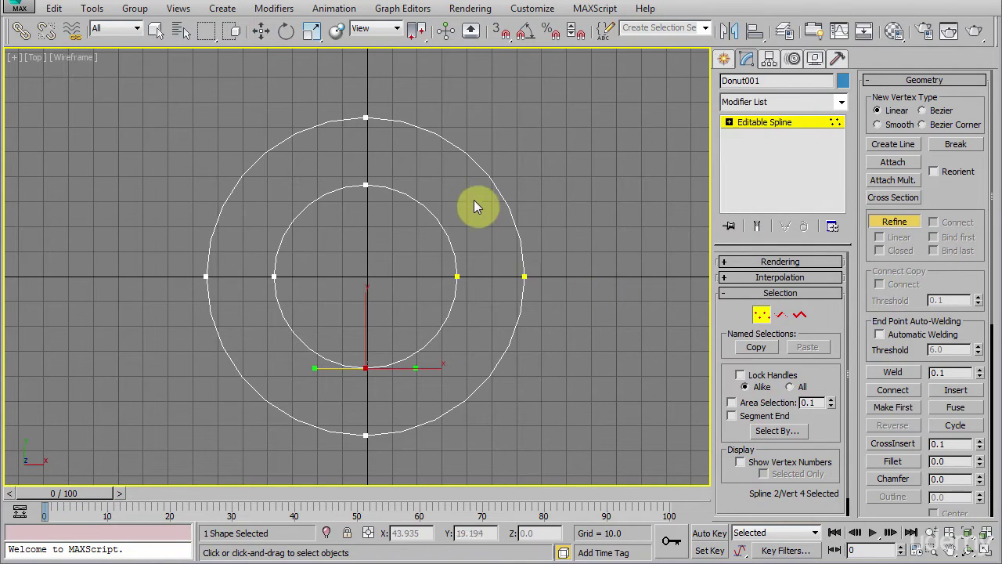
{"action": "left_click", "coordinate": [472, 159]}
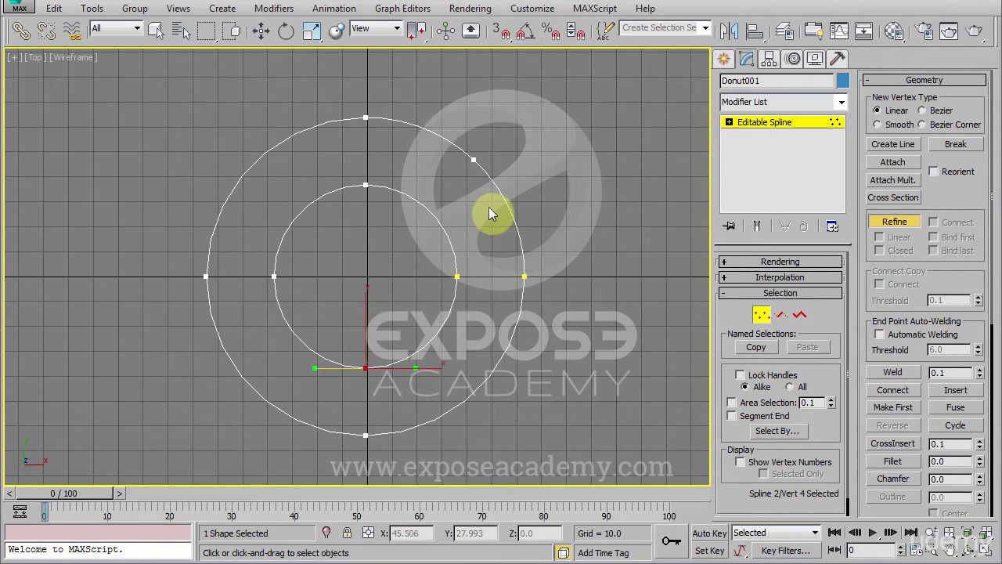
{"action": "left_click", "coordinate": [506, 203]}
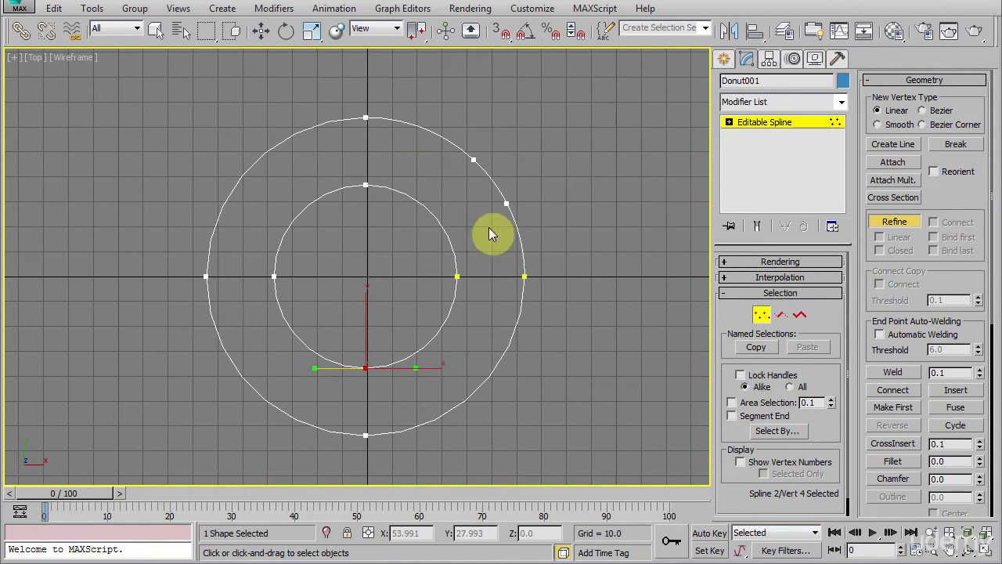
{"action": "right_click", "coordinate": [481, 247]}
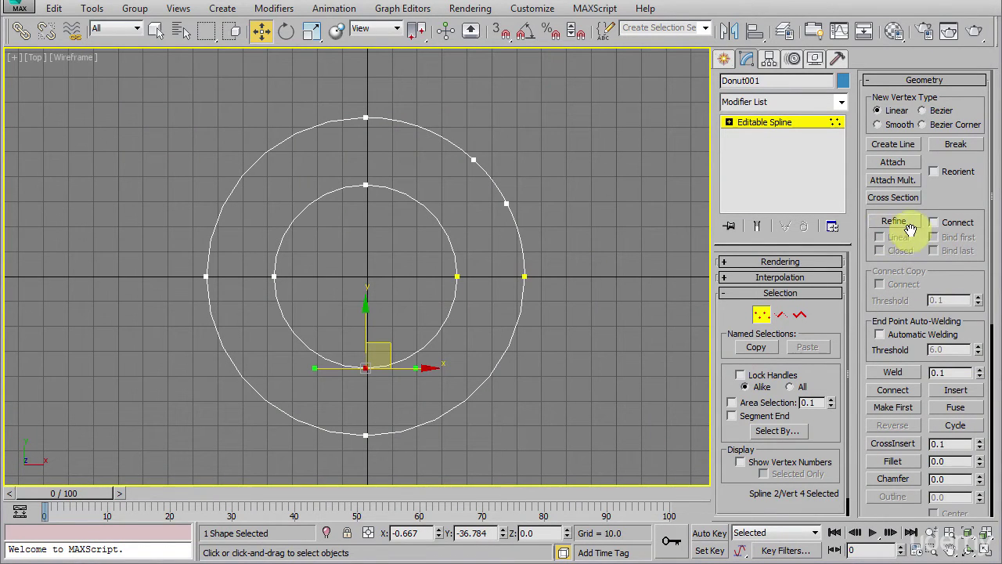
Insert vertices on the outer ring's upper-left to form a jagged notch.
{"action": "left_click", "coordinate": [954, 390]}
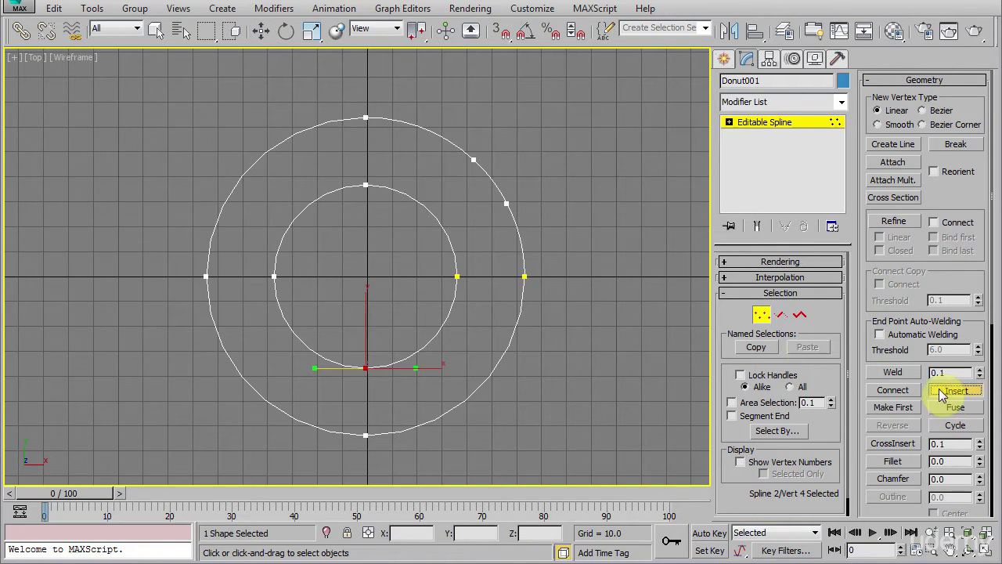
{"action": "left_click", "coordinate": [325, 124]}
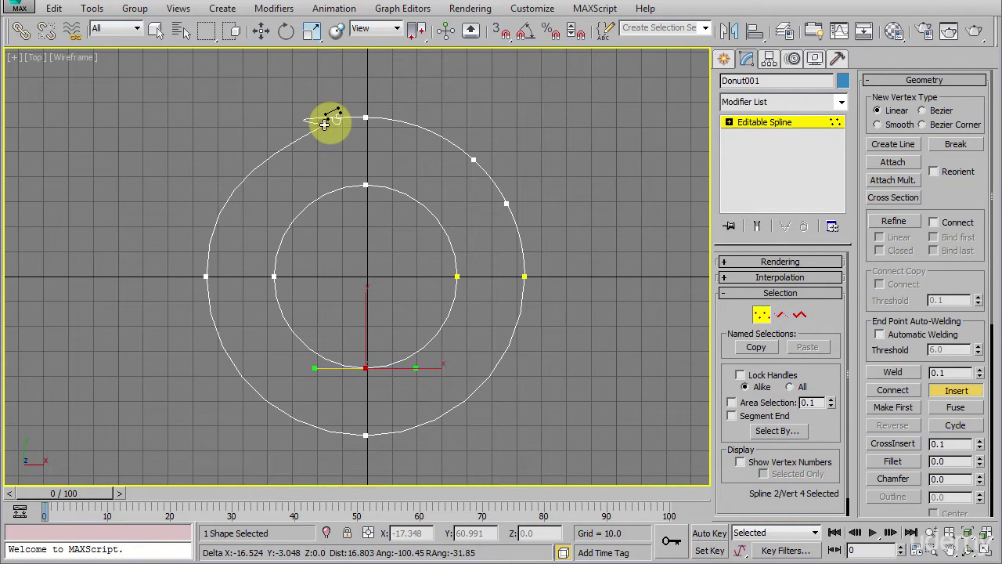
{"action": "left_click", "coordinate": [244, 94]}
{"action": "left_click", "coordinate": [175, 118]}
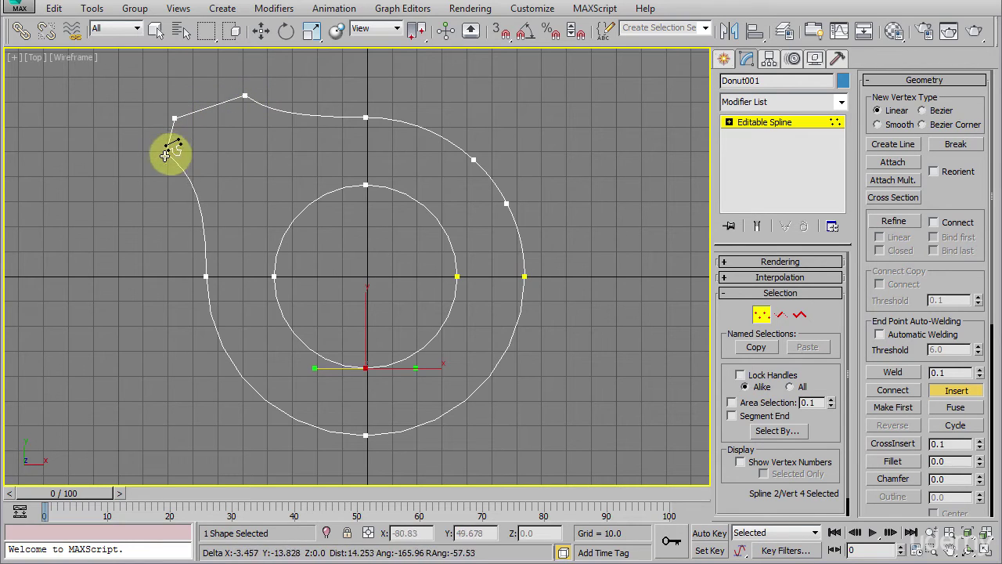
{"action": "left_click", "coordinate": [144, 165]}
{"action": "left_click", "coordinate": [157, 212]}
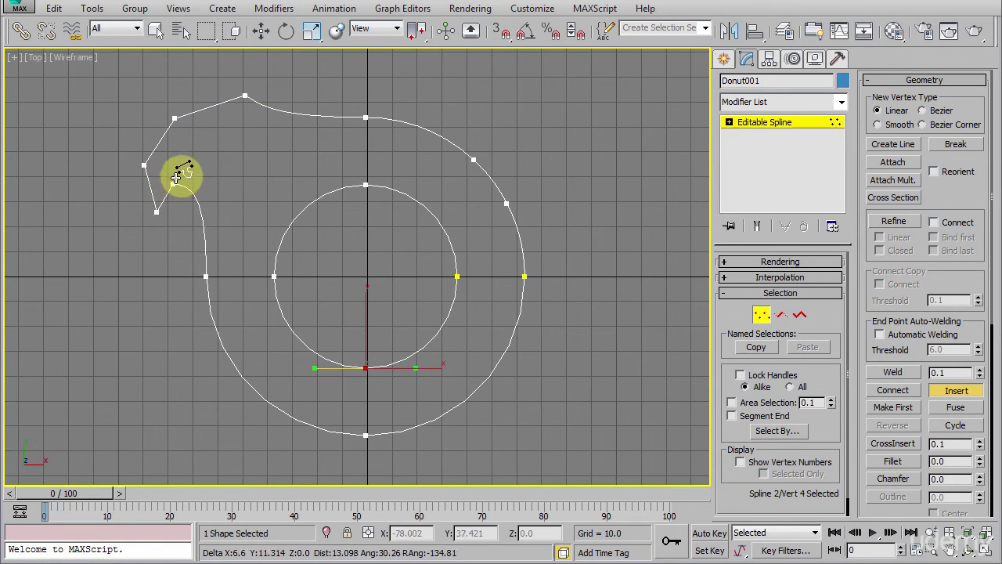
{"action": "left_click", "coordinate": [179, 168]}
{"action": "left_click", "coordinate": [226, 188]}
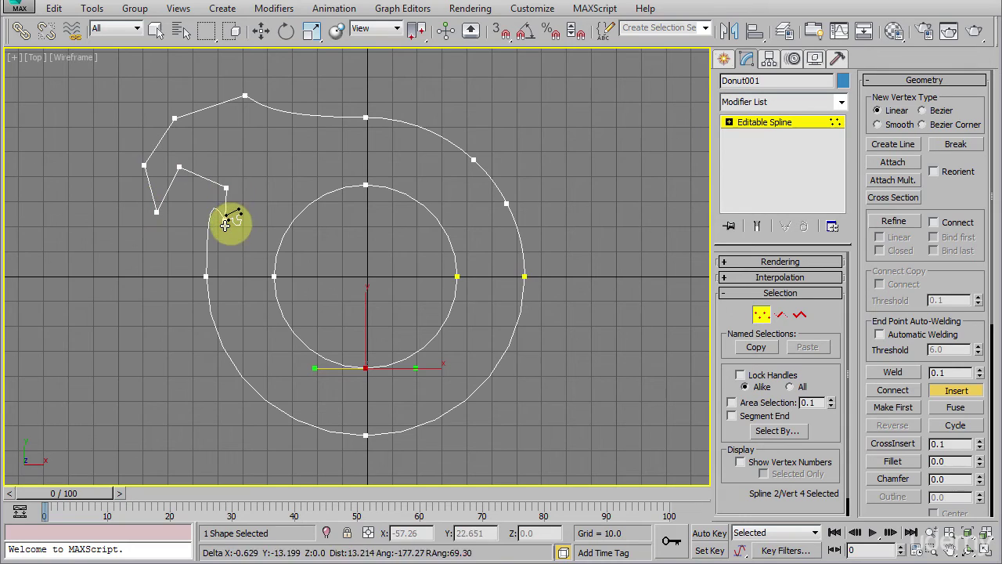
{"action": "left_click", "coordinate": [225, 238]}
{"action": "right_click", "coordinate": [241, 271]}
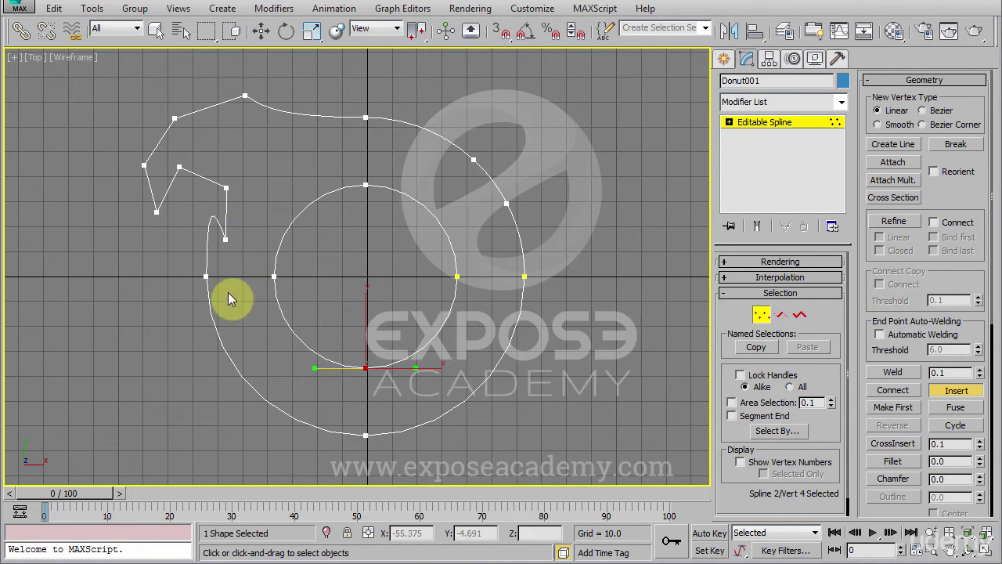
Insert extra corner points along the outer ring's lower-left and bottom curve.
{"action": "left_click", "coordinate": [232, 364]}
{"action": "left_click", "coordinate": [181, 372]}
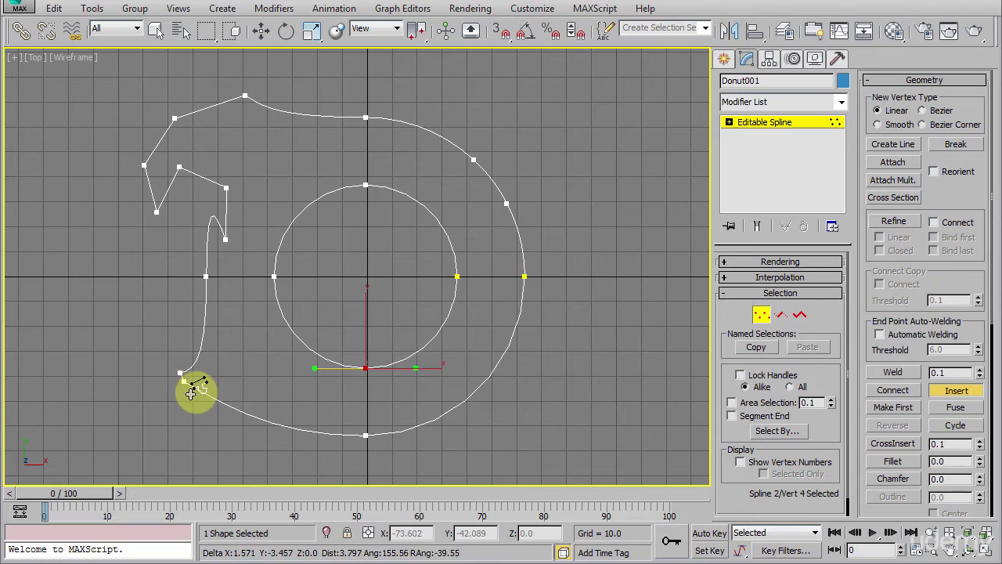
{"action": "left_click", "coordinate": [200, 410]}
{"action": "left_click", "coordinate": [251, 425]}
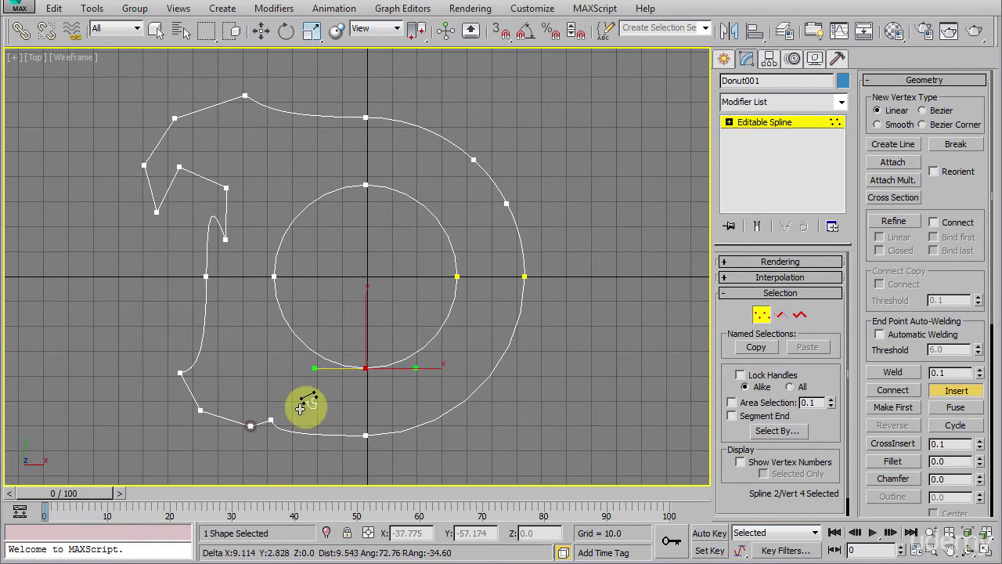
{"action": "right_click", "coordinate": [309, 399]}
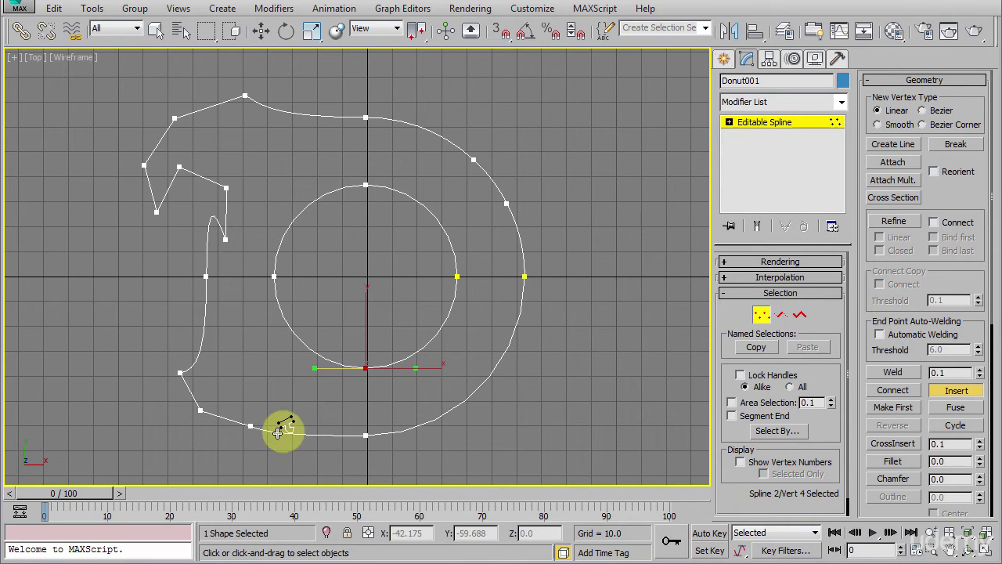
{"action": "left_click", "coordinate": [360, 436]}
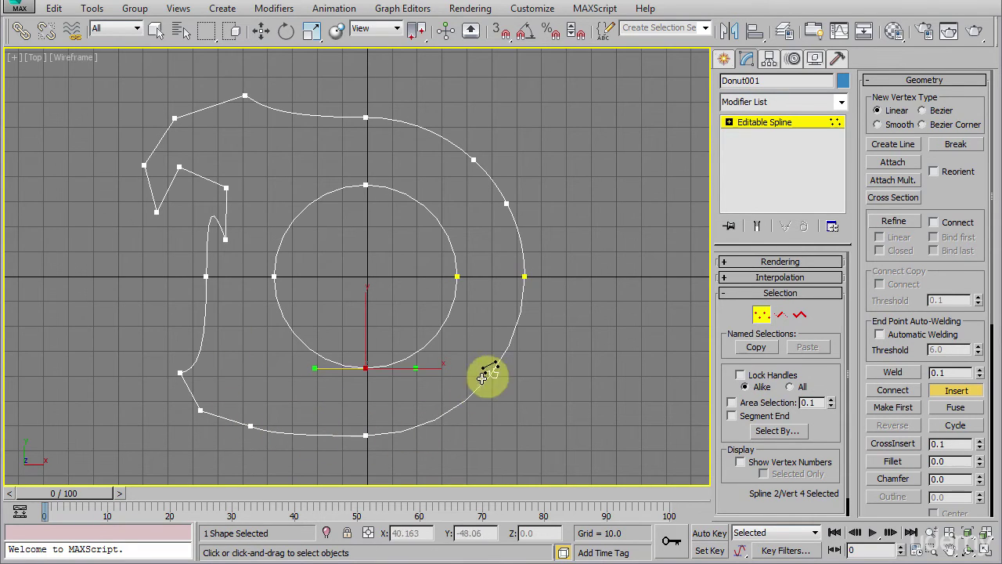
Start a new line in the free area right of the donut with its first two square bars.
{"action": "left_click", "coordinate": [759, 315]}
{"action": "middle_click_drag", "start_coordinate": [582, 286], "coordinate": [245, 268]}
{"action": "left_click", "coordinate": [722, 61]}
{"action": "left_click", "coordinate": [750, 171]}
{"action": "middle_click_drag", "start_coordinate": [407, 217], "coordinate": [343, 261]}
{"action": "left_click", "coordinate": [244, 129]}
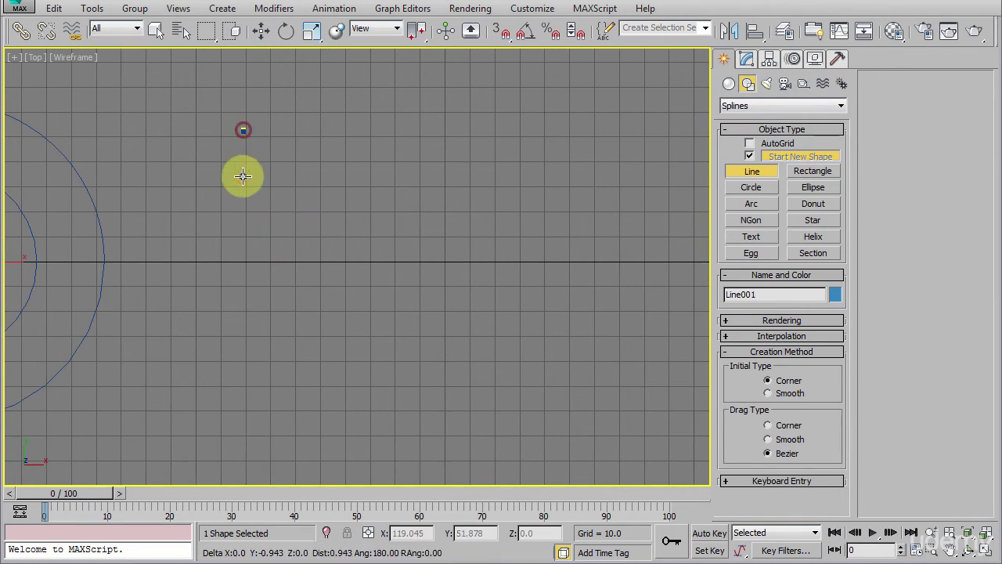
{"action": "left_click", "coordinate": [244, 351]}
{"action": "left_click", "coordinate": [325, 355]}
{"action": "left_click", "coordinate": [401, 204]}
{"action": "left_click", "coordinate": [395, 378]}
{"action": "left_click", "coordinate": [458, 374]}
Continue the line with a tall third bar and a last bar, ending back along the bottom.
{"action": "left_click", "coordinate": [452, 144]}
{"action": "left_click", "coordinate": [543, 146]}
{"action": "left_click", "coordinate": [542, 374]}
{"action": "left_click", "coordinate": [596, 376]}
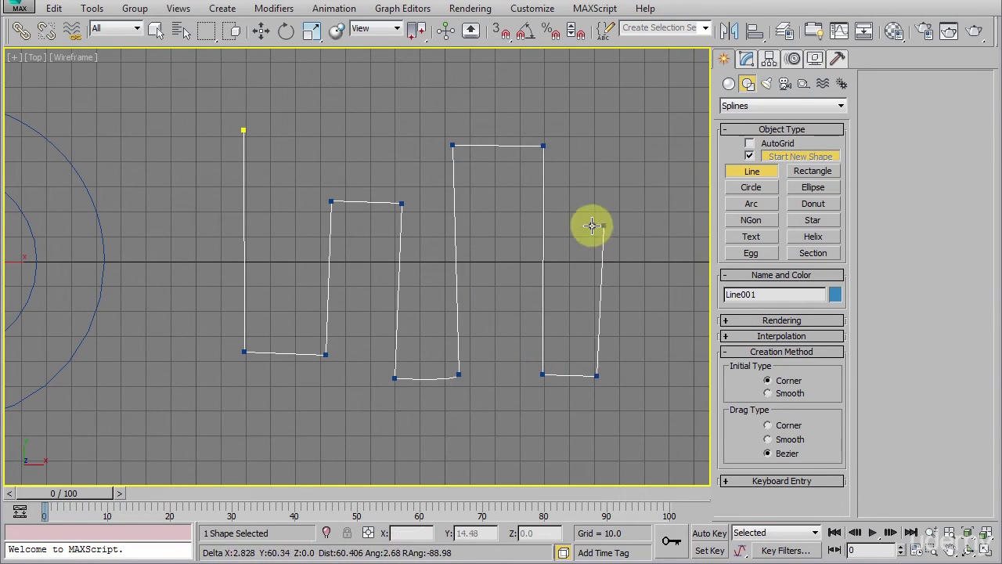
{"action": "left_click", "coordinate": [594, 219]}
{"action": "left_click", "coordinate": [644, 218]}
{"action": "left_click", "coordinate": [649, 429]}
{"action": "left_click", "coordinate": [459, 421]}
{"action": "right_click", "coordinate": [394, 435]}
Reverse Line001's spline at Spline level so its first vertex is at the bottom end.
{"action": "left_click", "coordinate": [744, 60]}
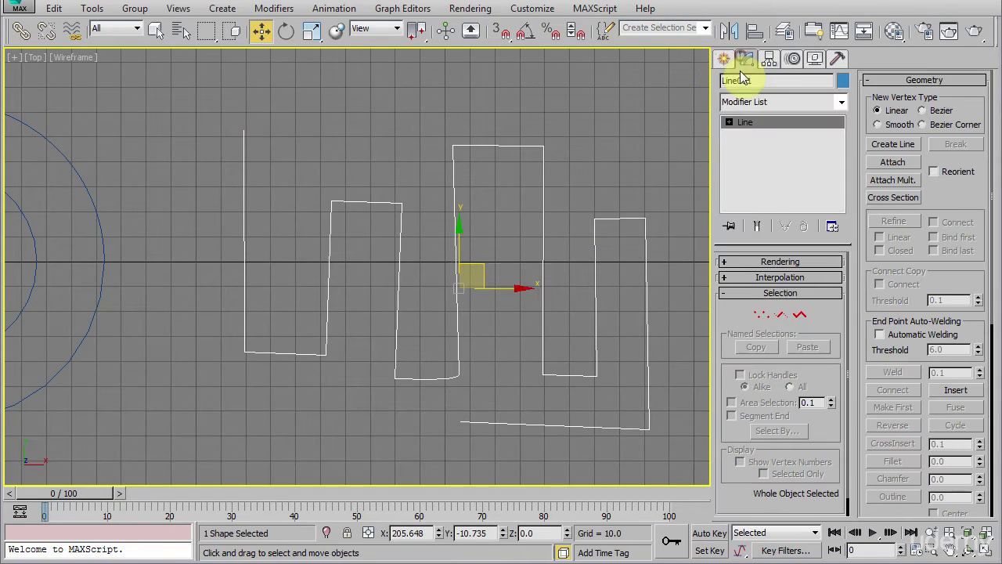
{"action": "left_click", "coordinate": [799, 314]}
{"action": "left_click", "coordinate": [646, 331]}
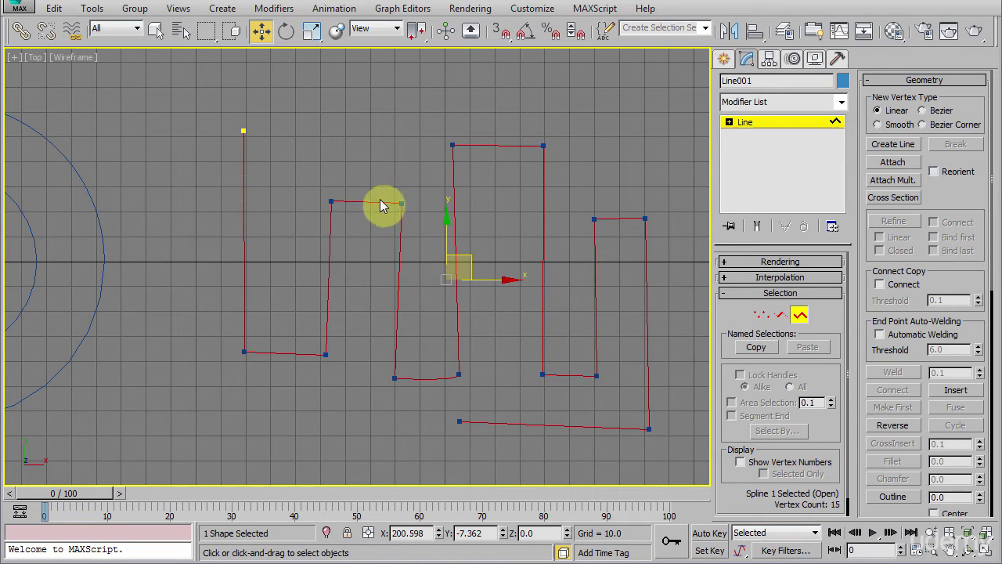
{"action": "left_click", "coordinate": [885, 427]}
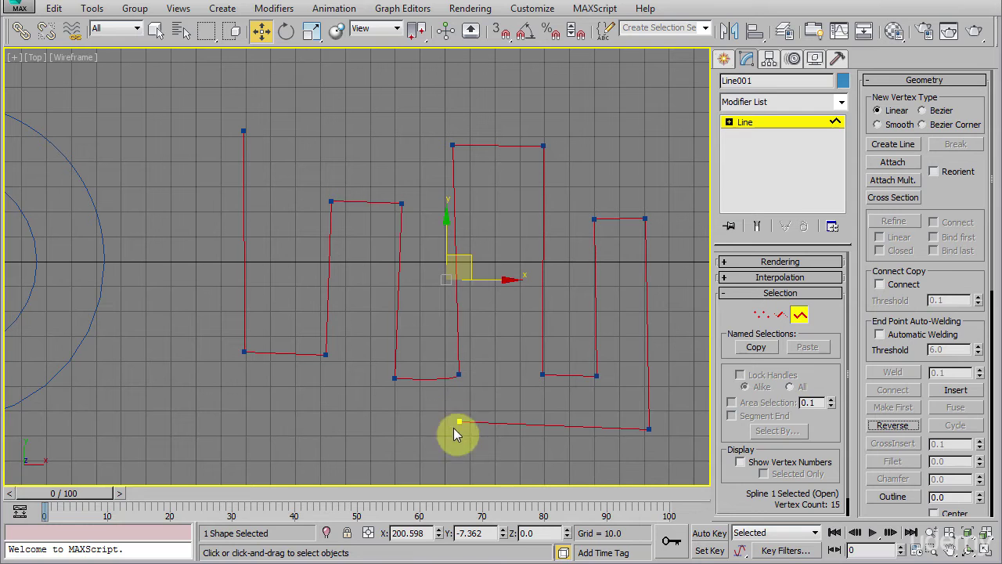
{"action": "left_click", "coordinate": [799, 315]}
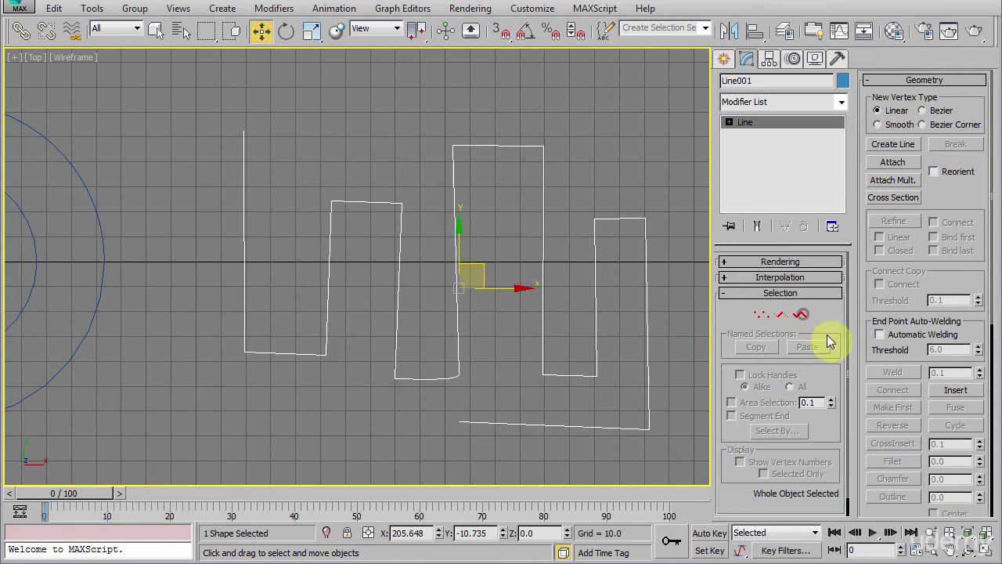
Insert zig-zag vertices along the third bar's right side.
{"action": "left_click", "coordinate": [956, 389]}
{"action": "left_click", "coordinate": [543, 317]}
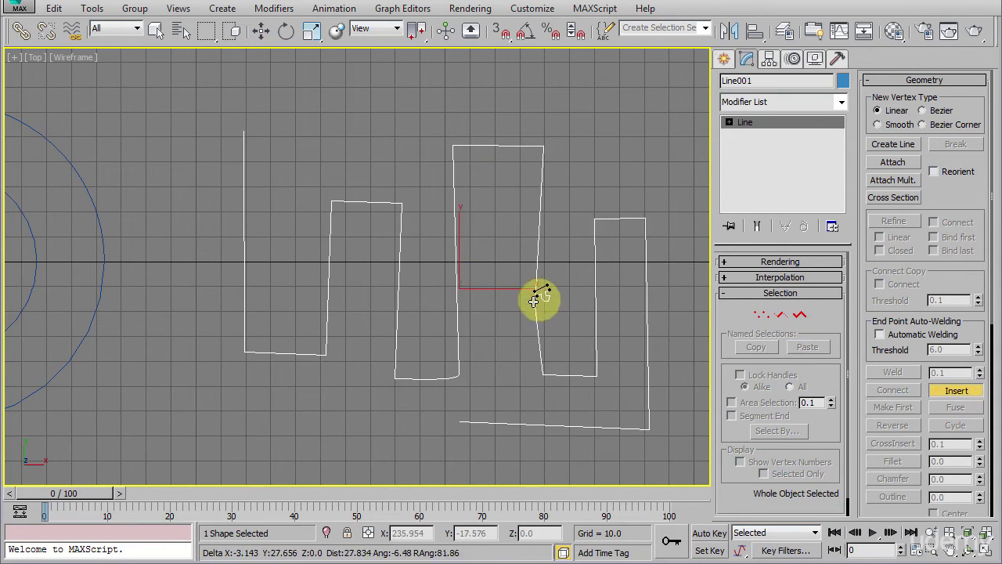
{"action": "left_click", "coordinate": [519, 283]}
{"action": "left_click", "coordinate": [554, 249]}
{"action": "left_click", "coordinate": [530, 210]}
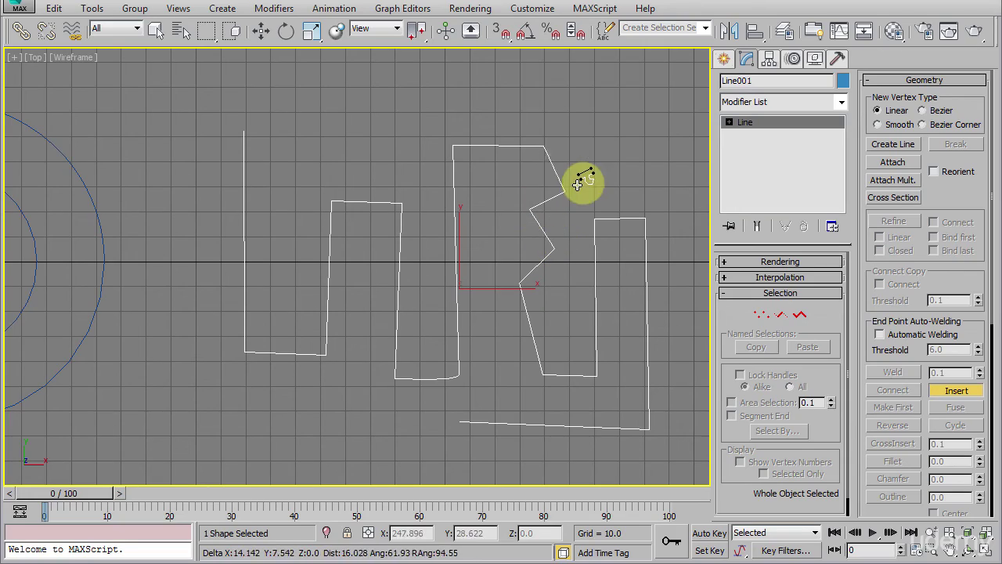
{"action": "left_click", "coordinate": [578, 184]}
{"action": "right_click", "coordinate": [618, 156]}
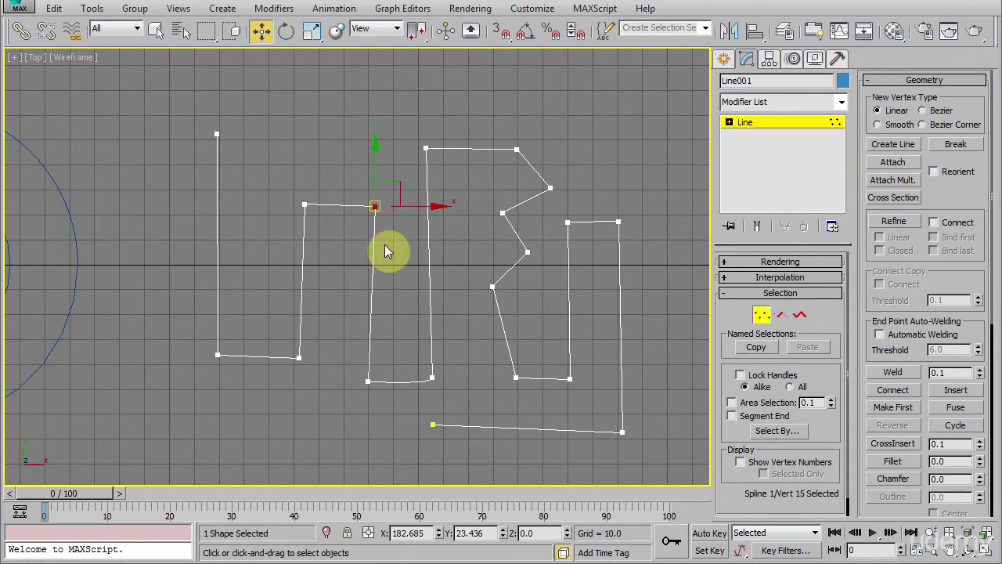
Delete the second bar's top-right and bottom-right corners to form slanted strokes.
{"action": "key", "text": "Delete"}
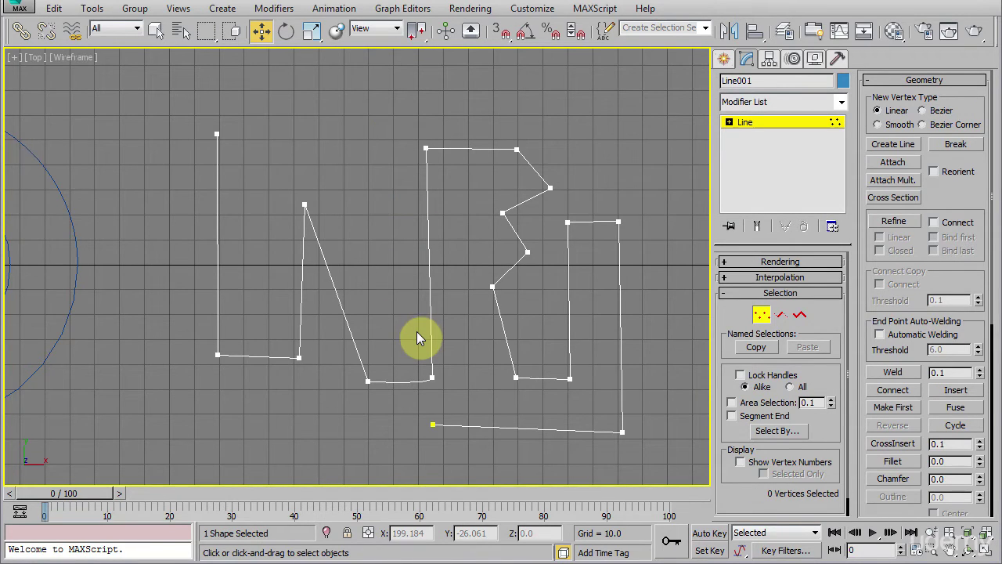
{"action": "left_click", "coordinate": [432, 378]}
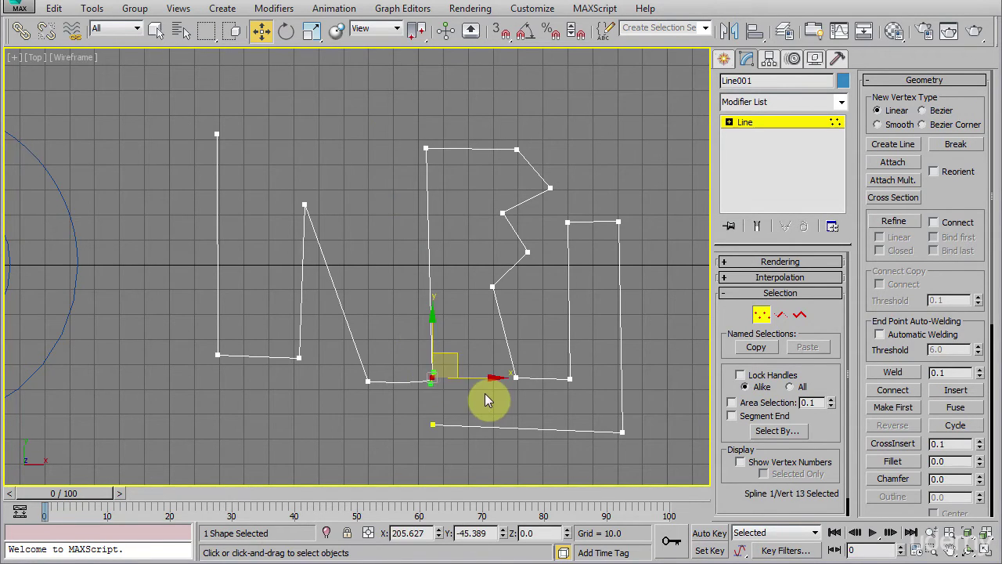
{"action": "key", "text": "Delete"}
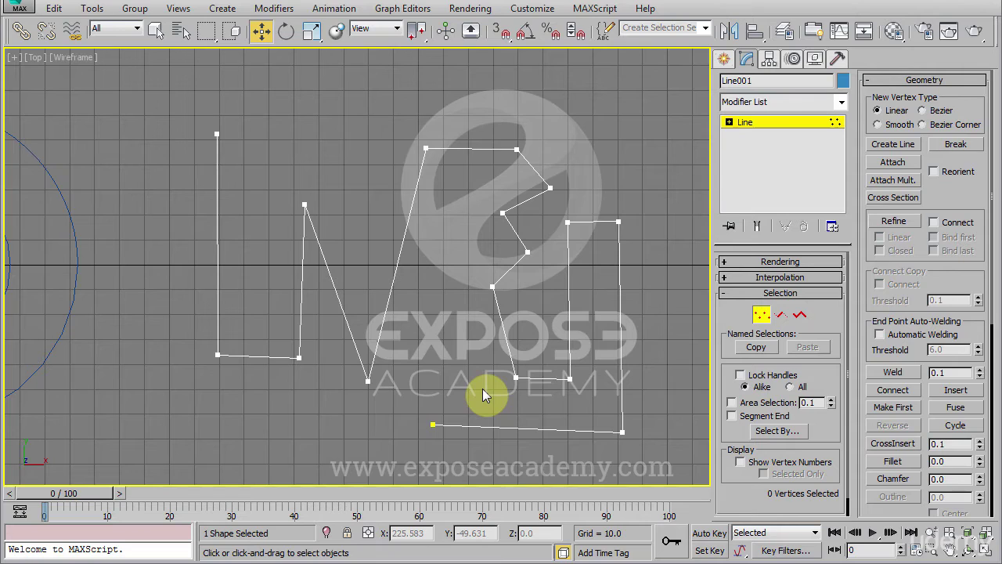
Delete the N's rising diagonal segment, splitting Line001 into two pieces.
{"action": "left_click", "coordinate": [780, 315]}
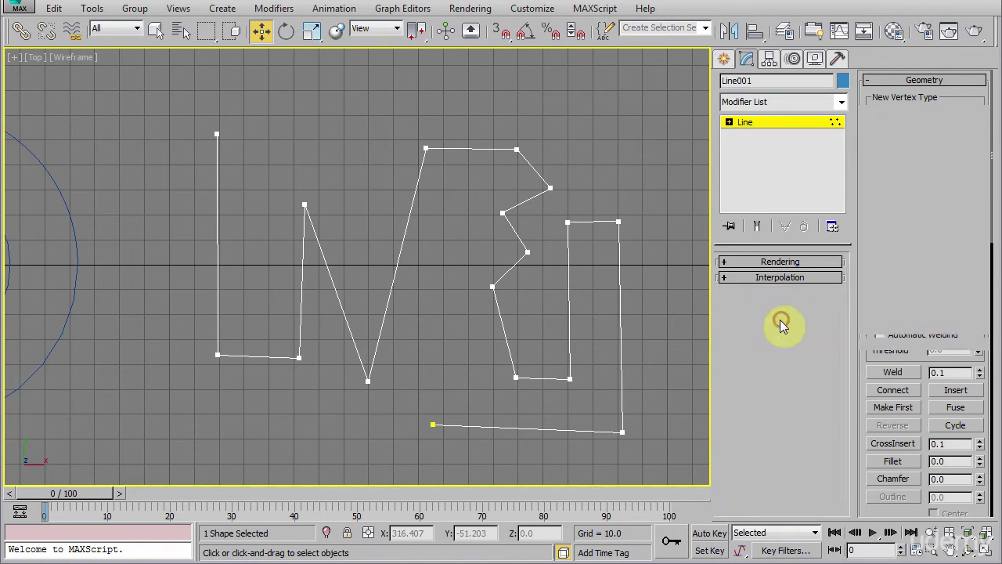
{"action": "left_click", "coordinate": [392, 296]}
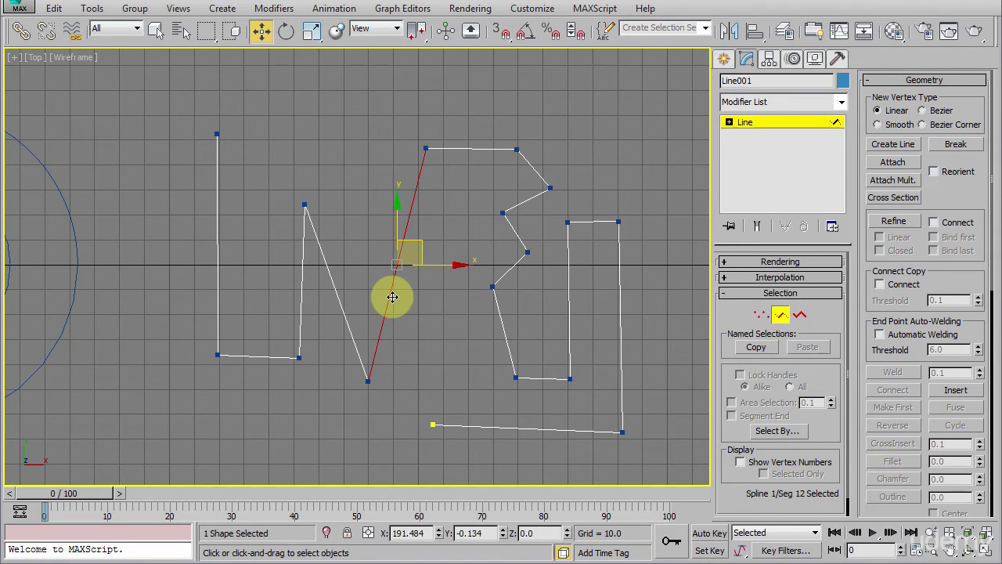
{"action": "key", "text": "Delete"}
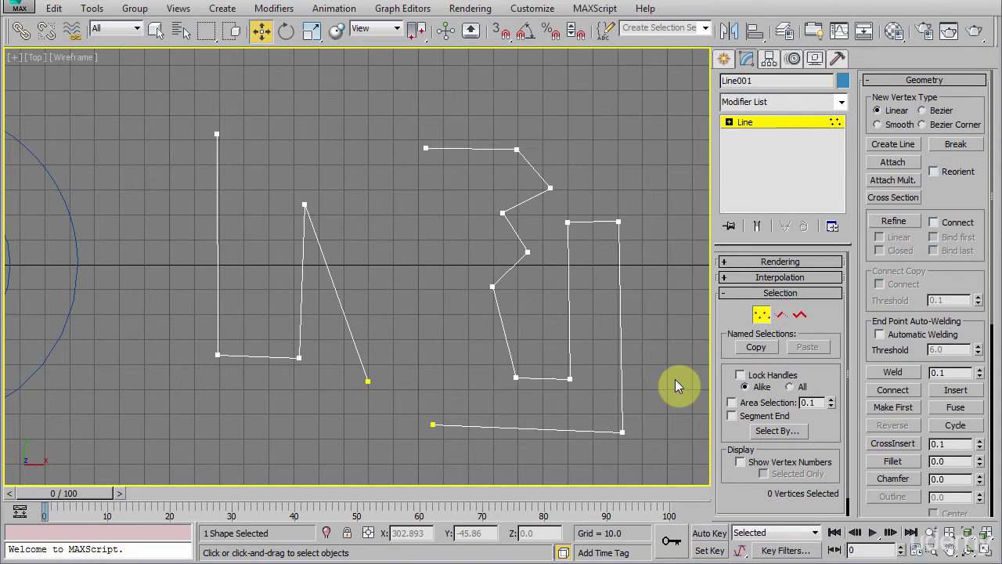
Connect the N's loose endpoint to the B's top-left endpoint with a new segment.
{"action": "left_click", "coordinate": [891, 390]}
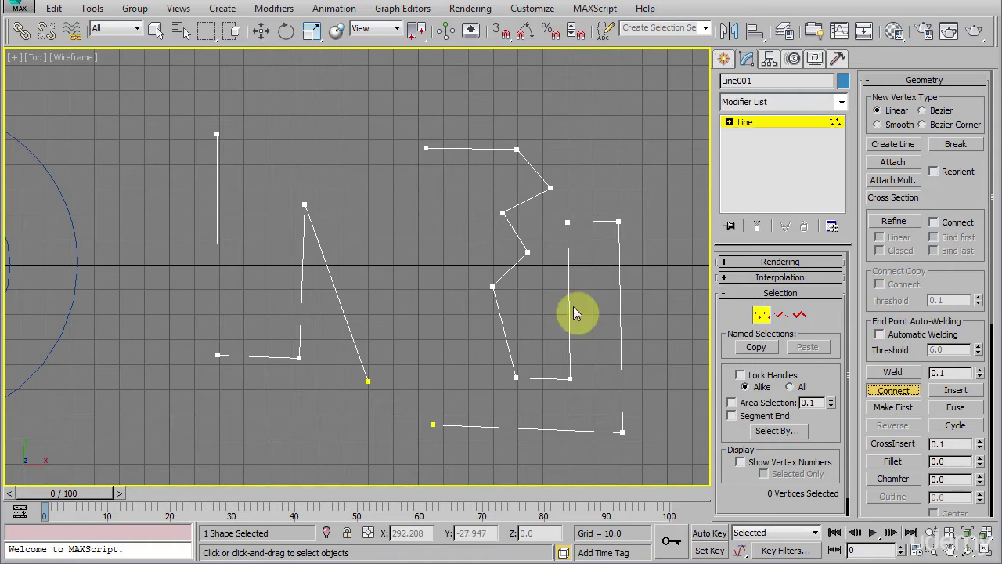
{"action": "left_click_drag", "start_coordinate": [425, 148], "coordinate": [368, 381]}
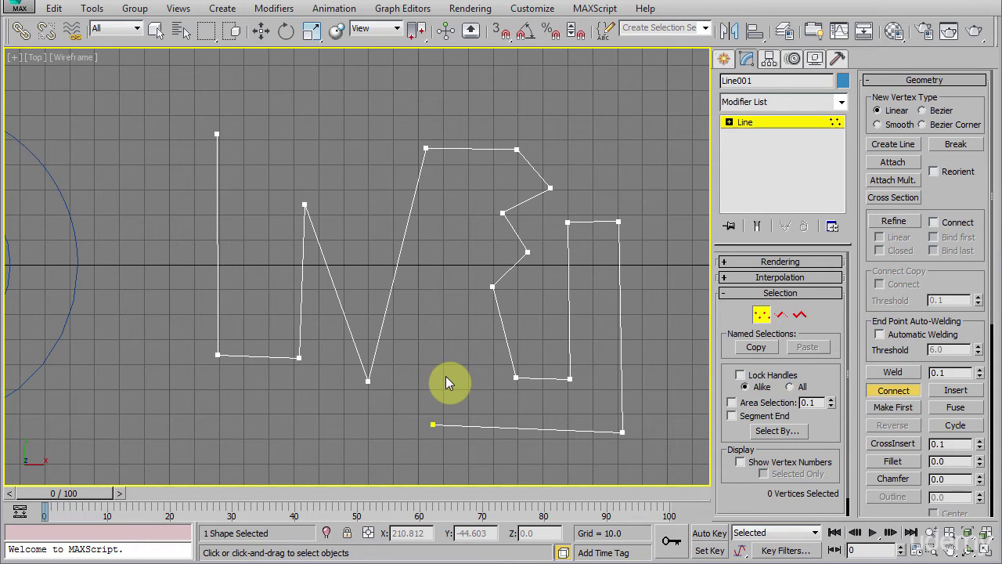
{"action": "left_click", "coordinate": [887, 394]}
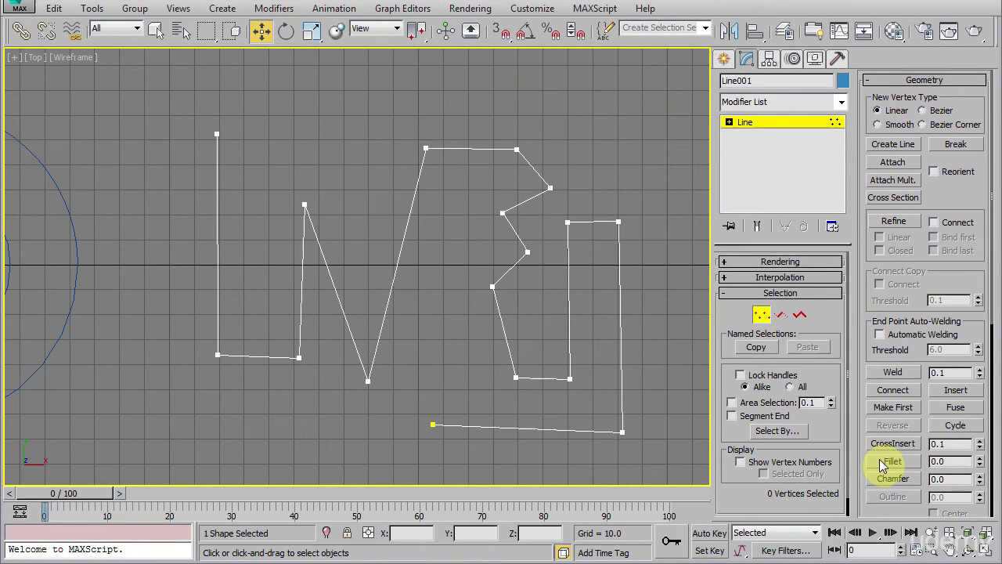
Fillet the L's bottom-left corner by dragging on its vertex.
{"action": "left_click", "coordinate": [886, 462]}
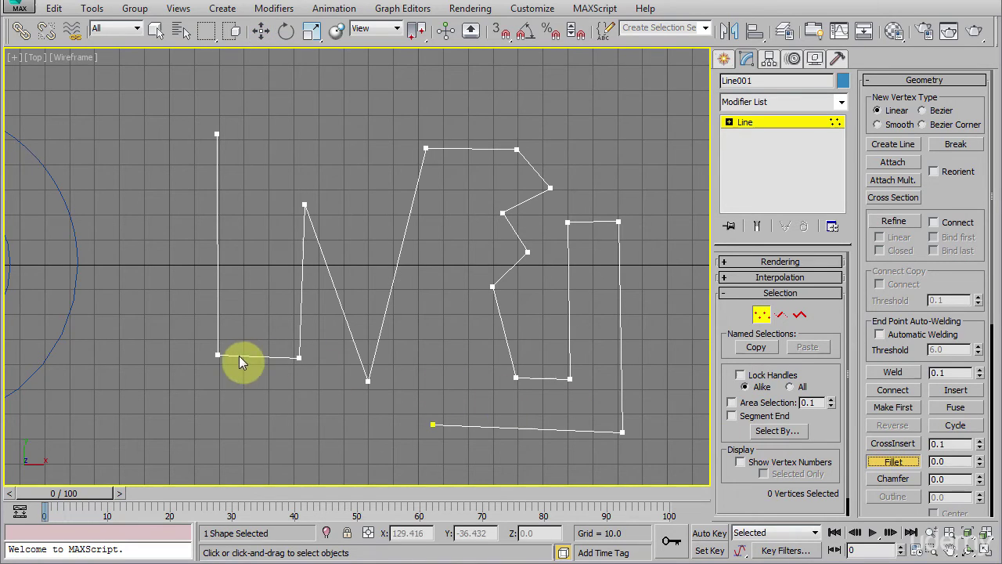
{"action": "left_click_drag", "start_coordinate": [217, 356], "coordinate": [228, 304]}
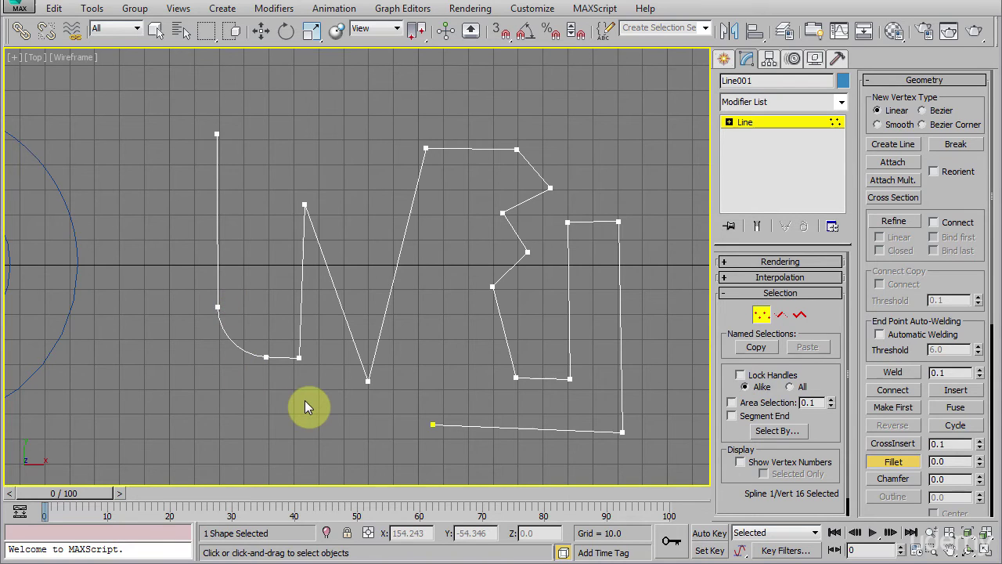
{"action": "key", "text": "w"}
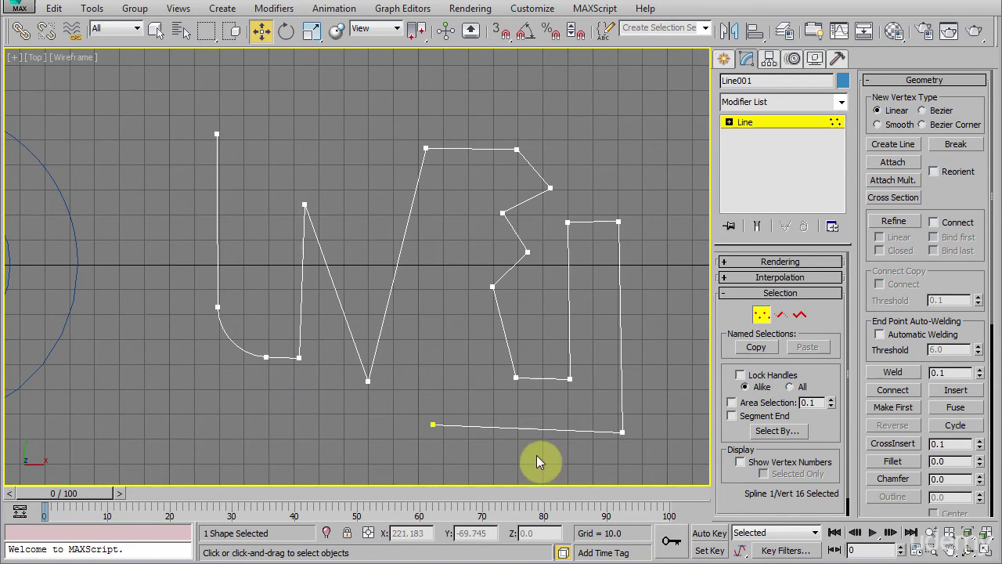
Fillet the lower shape's bottom-right corner vertex by 20.
{"action": "left_click", "coordinate": [621, 430]}
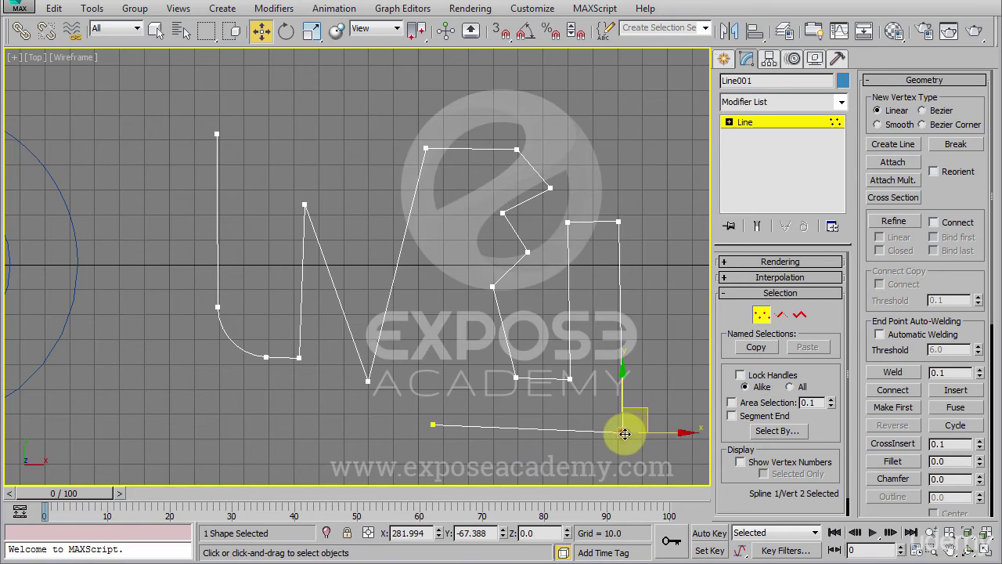
{"action": "double_click", "coordinate": [936, 461]}
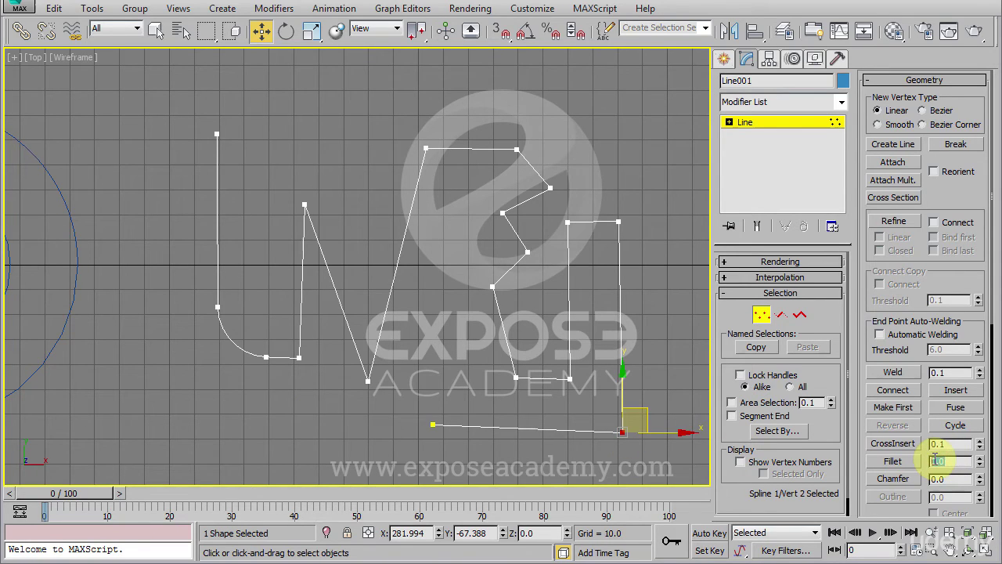
{"action": "type", "text": "20"}
{"action": "key", "text": "Return"}
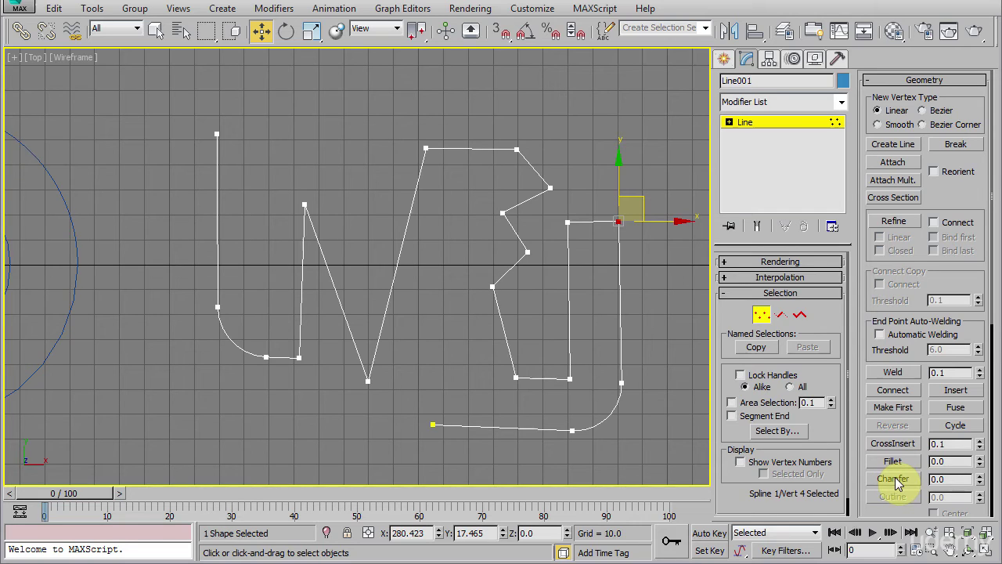
Chamfer the D shape's top-right corner by dragging, then its bottom-left corner by 20.
{"action": "left_click", "coordinate": [894, 479]}
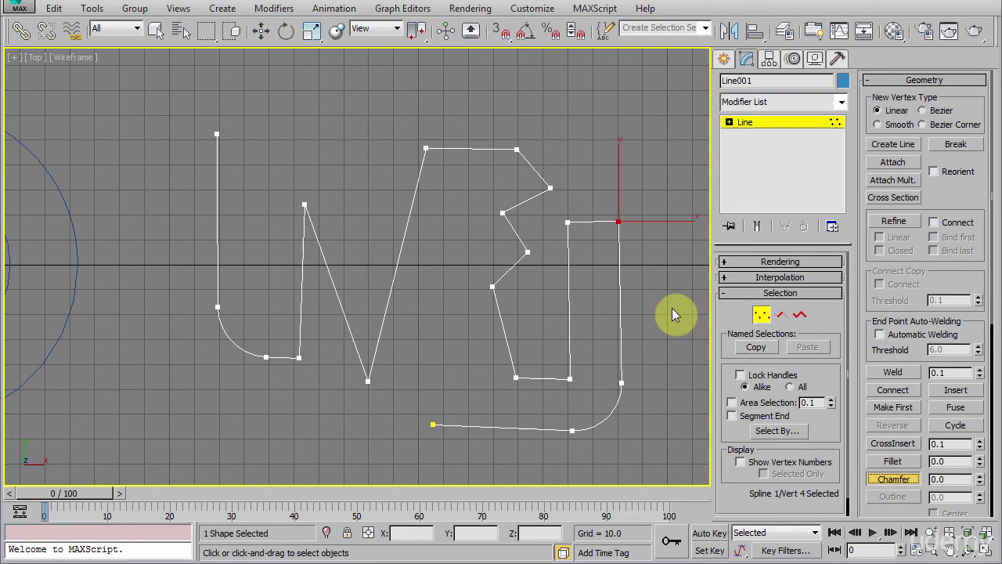
{"action": "left_click_drag", "start_coordinate": [619, 224], "coordinate": [619, 194]}
{"action": "right_click", "coordinate": [587, 315]}
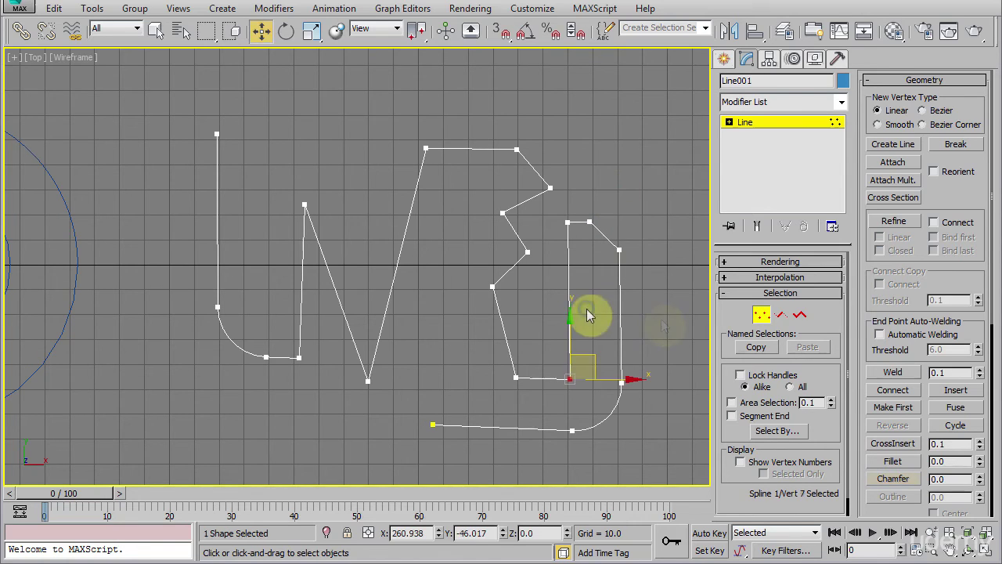
{"action": "left_click", "coordinate": [591, 396]}
{"action": "left_click", "coordinate": [570, 379]}
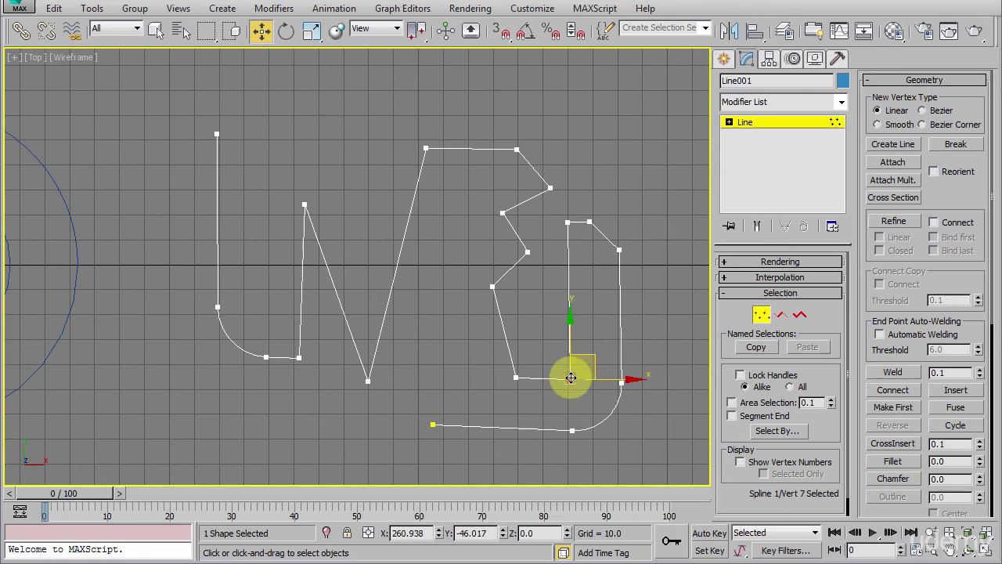
{"action": "left_click", "coordinate": [935, 479]}
{"action": "type", "text": "20"}
{"action": "key", "text": "Return"}
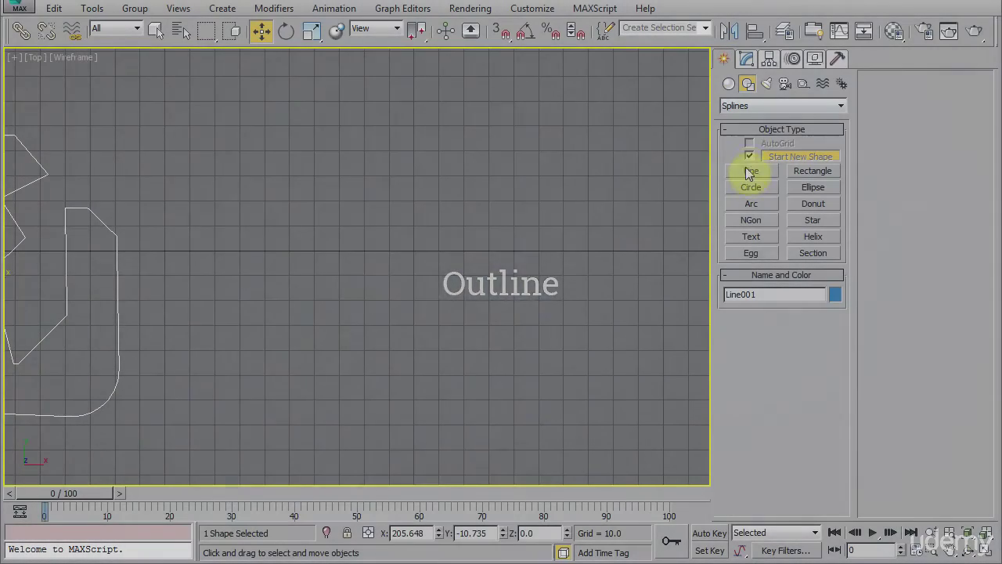
Draw a four-vertex S-shaped Bezier line to the right of the letters.
{"action": "left_click", "coordinate": [748, 171]}
{"action": "left_click", "coordinate": [290, 120]}
{"action": "left_click_drag", "start_coordinate": [321, 277], "coordinate": [364, 309]}
{"action": "left_click_drag", "start_coordinate": [400, 298], "coordinate": [433, 288]}
{"action": "left_click_drag", "start_coordinate": [494, 272], "coordinate": [550, 298]}
{"action": "left_click_drag", "start_coordinate": [532, 425], "coordinate": [595, 427]}
{"action": "right_click", "coordinate": [595, 426]}
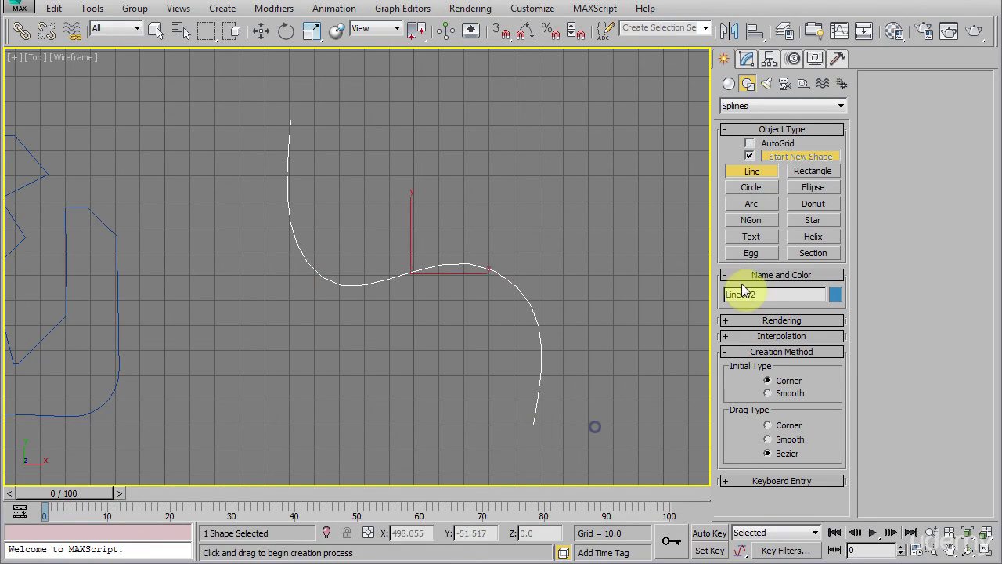
Select the new curve at the Spline sub-object level in the Modify panel.
{"action": "left_click", "coordinate": [754, 62]}
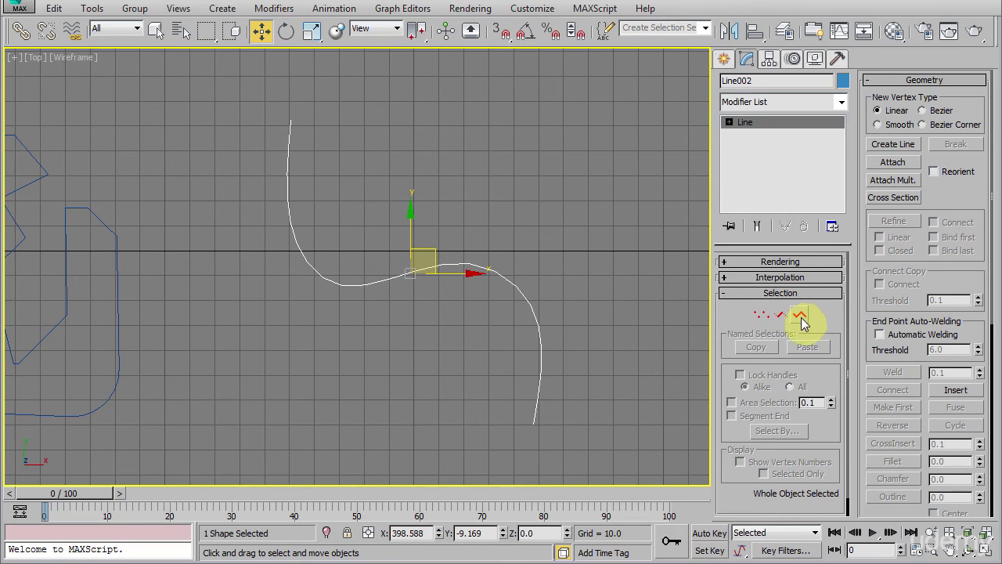
{"action": "left_click", "coordinate": [800, 315]}
{"action": "left_click", "coordinate": [455, 266]}
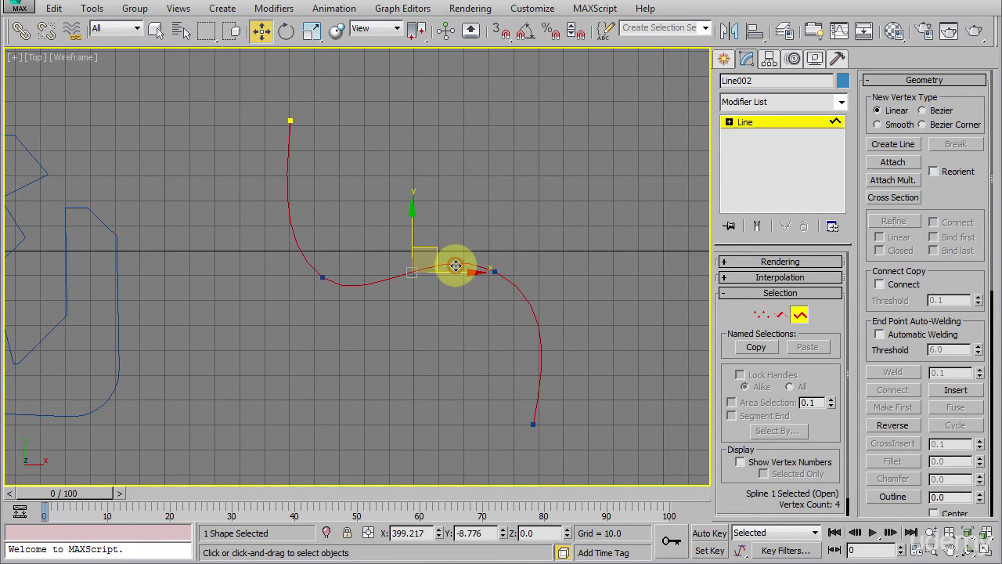
{"action": "left_click_drag", "start_coordinate": [983, 427], "coordinate": [988, 307]}
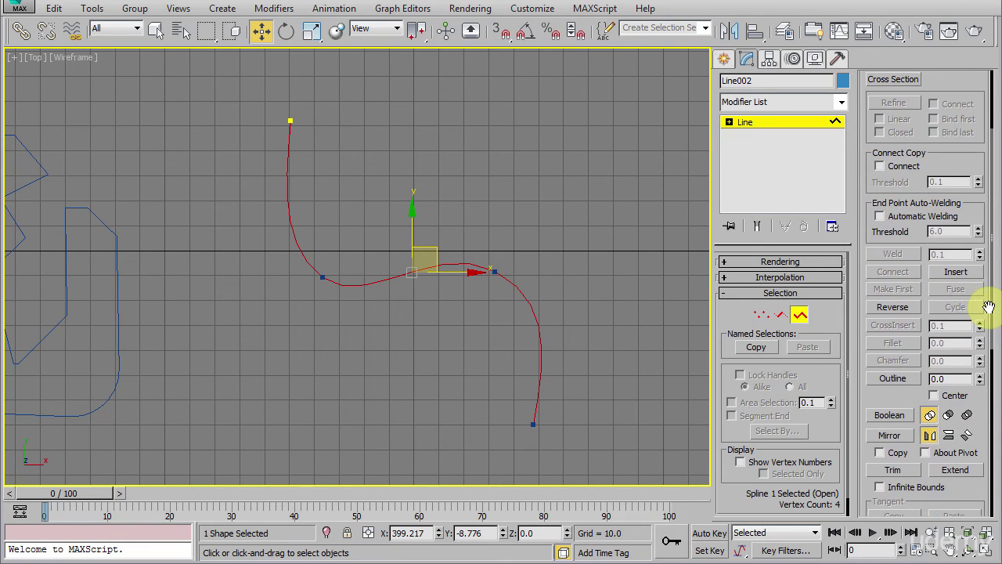
Test outline widths of 20 and 3, undo, then apply a centred 12-unit outline to Line002.
{"action": "left_click", "coordinate": [893, 378]}
{"action": "left_click_drag", "start_coordinate": [494, 272], "coordinate": [590, 257]}
{"action": "right_click", "coordinate": [591, 257]}
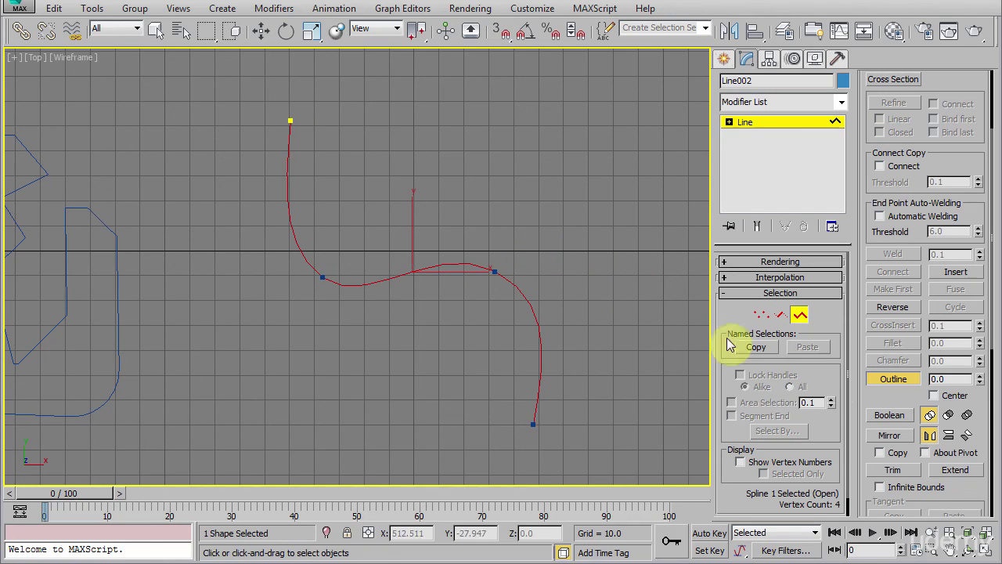
{"action": "left_click", "coordinate": [890, 380]}
{"action": "double_click", "coordinate": [949, 378]}
{"action": "type", "text": "20"}
{"action": "key", "text": "Return"}
{"action": "mouse_move", "coordinate": [980, 362]}
{"action": "left_mouse_down"}
{"action": "mouse_move", "coordinate": [977, 391]}
{"action": "mouse_move", "coordinate": [978, 364]}
{"action": "mouse_move", "coordinate": [976, 389]}
{"action": "mouse_move", "coordinate": [978, 373]}
{"action": "left_mouse_up"}
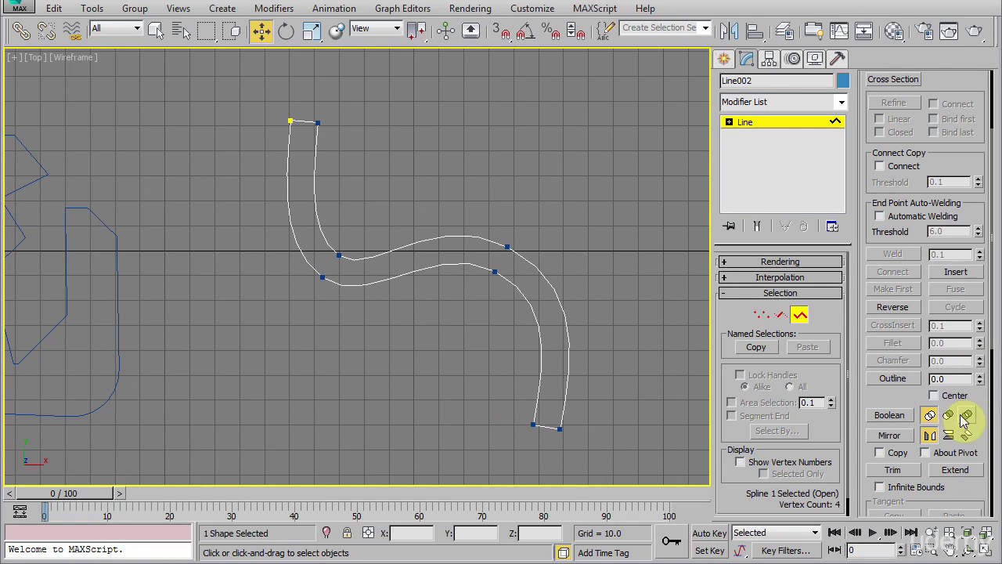
{"action": "key", "text": "ctrl+z"}
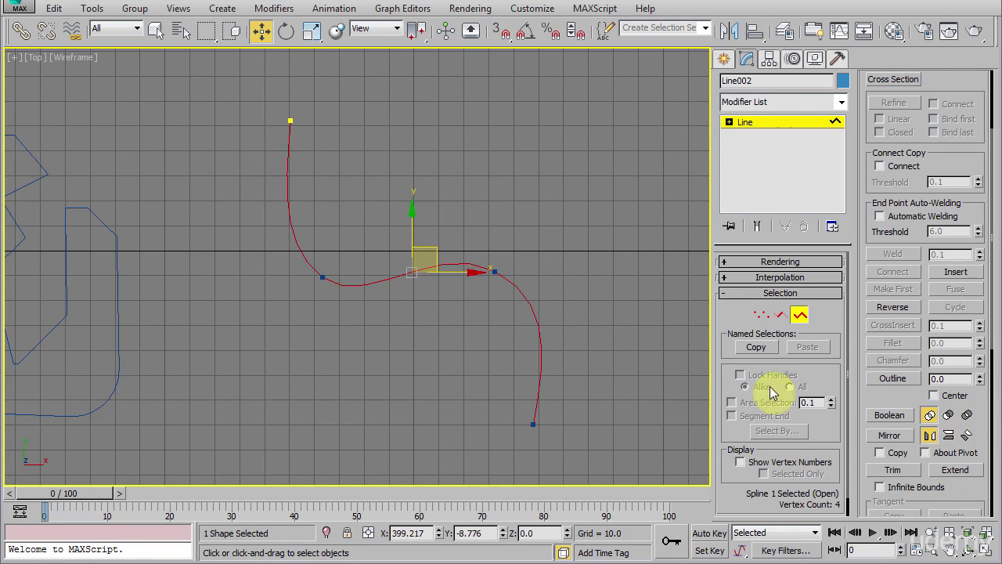
{"action": "left_click", "coordinate": [933, 396]}
{"action": "left_click", "coordinate": [979, 375]}
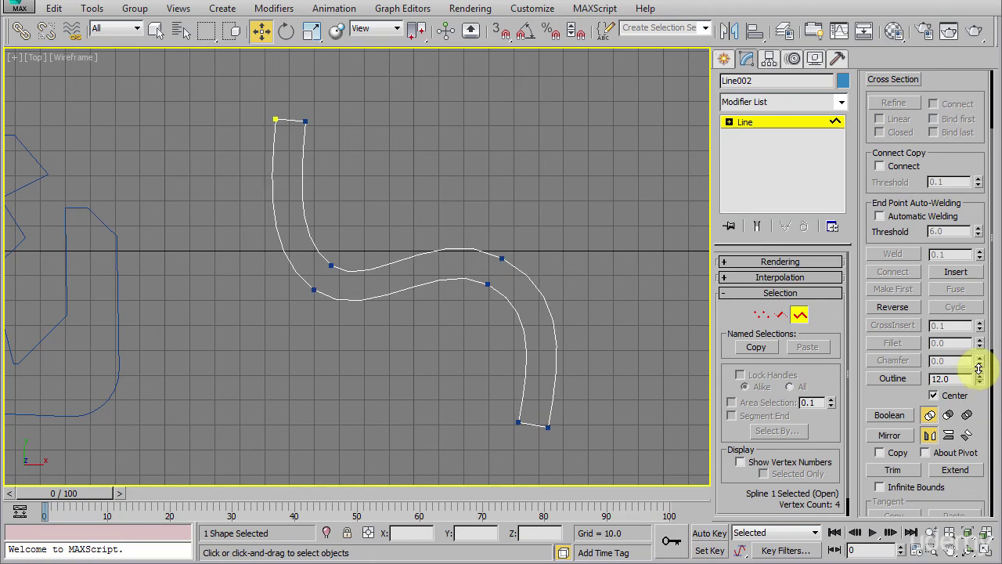